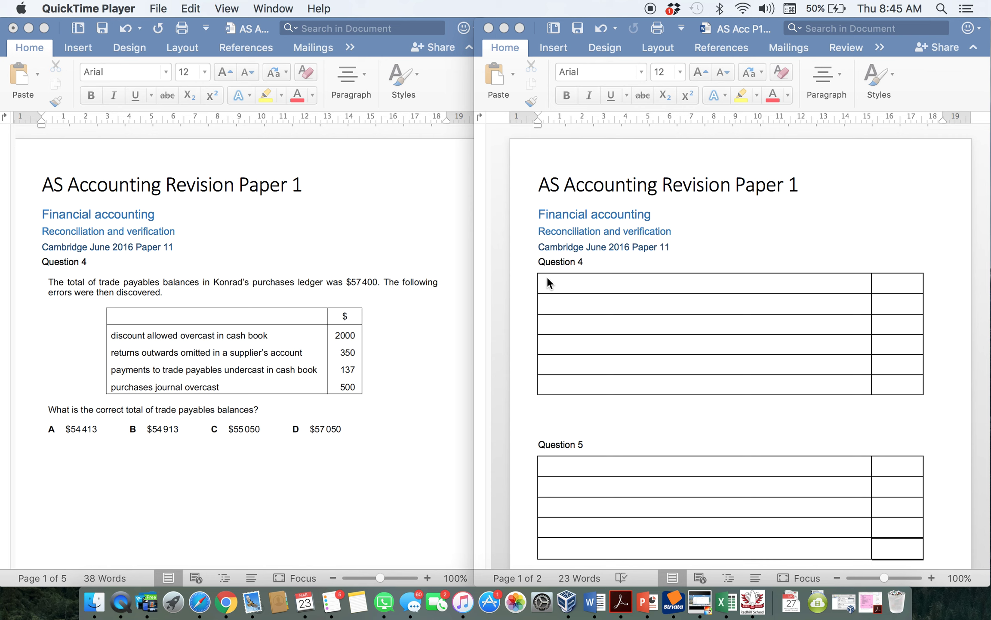
# Step: Fill the first row of the Question 4 answer table with "Purchases ledger" and the amount 57 400
pyautogui.click(563, 282)
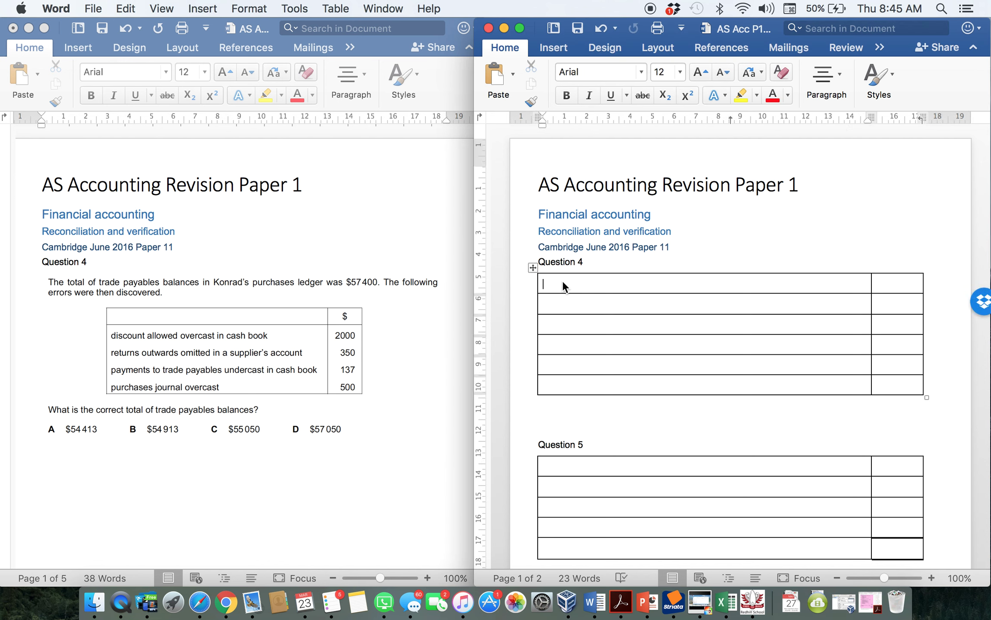
pyautogui.write('Purchases ledger')
pyautogui.press('Tab')
pyautogui.write('57 400')
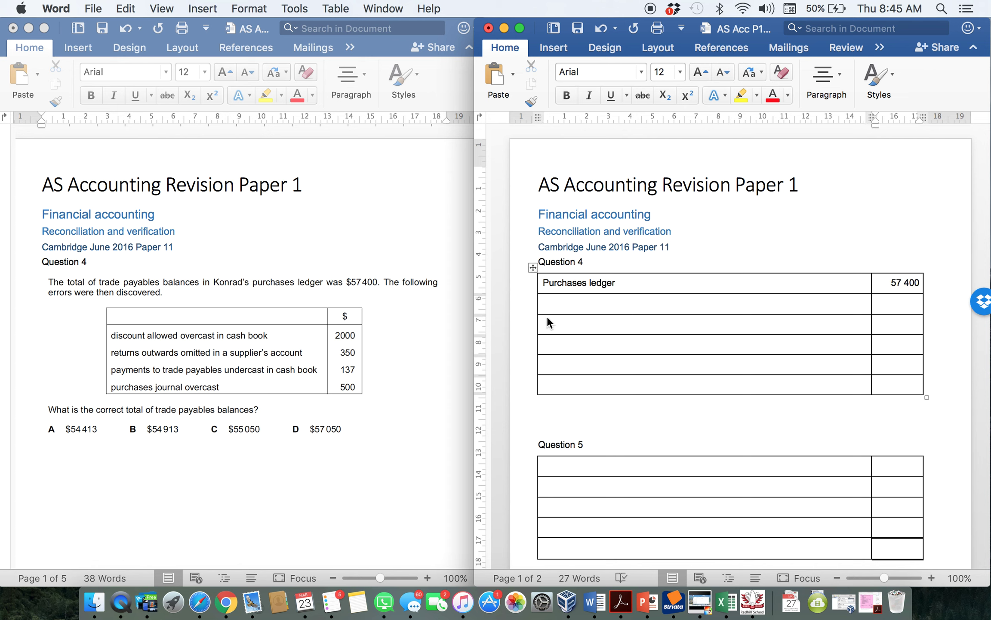
# Step: Label the last row of the Question 4 table "Correct total purchases ledger"
pyautogui.click(553, 304)
pyautogui.click(581, 382)
pyautogui.write('Correct total')
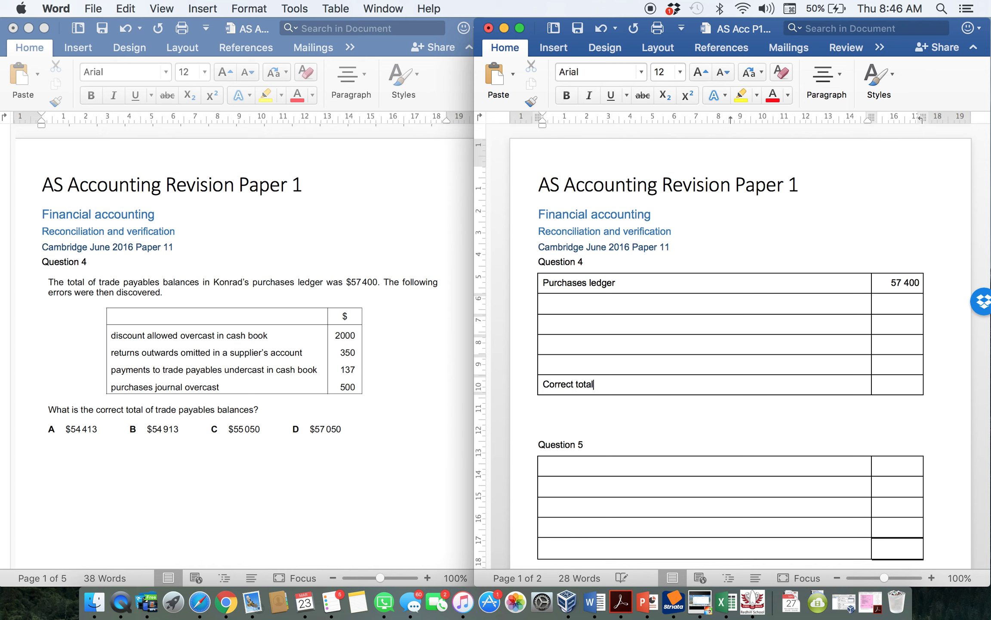
pyautogui.write(' purchases ledger')
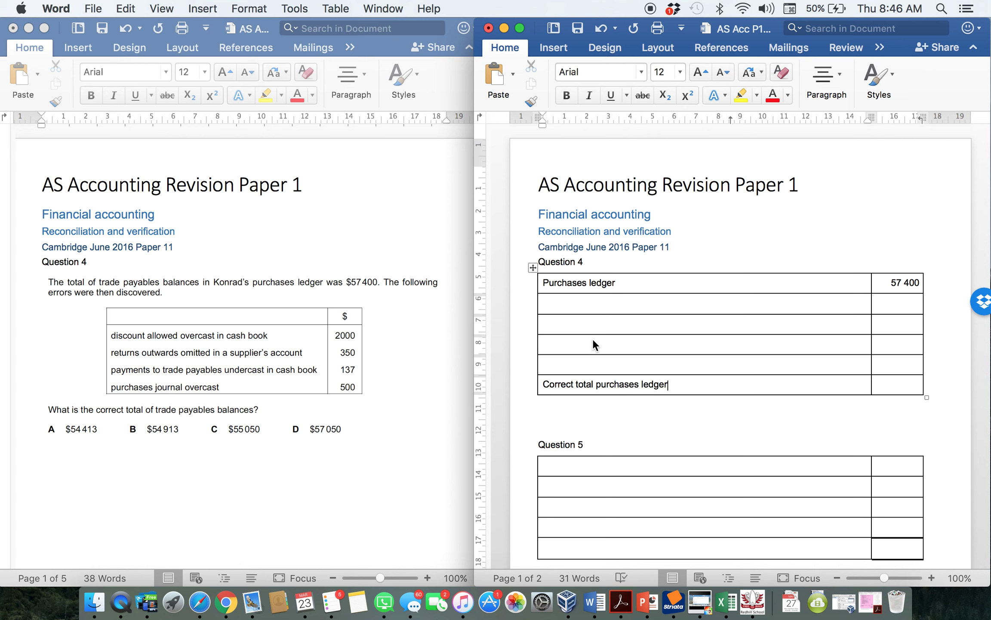
# Step: Fill the second row of the Question 4 table with "Discount allowed – customers – sales ledger" and the amount 0
pyautogui.click(579, 306)
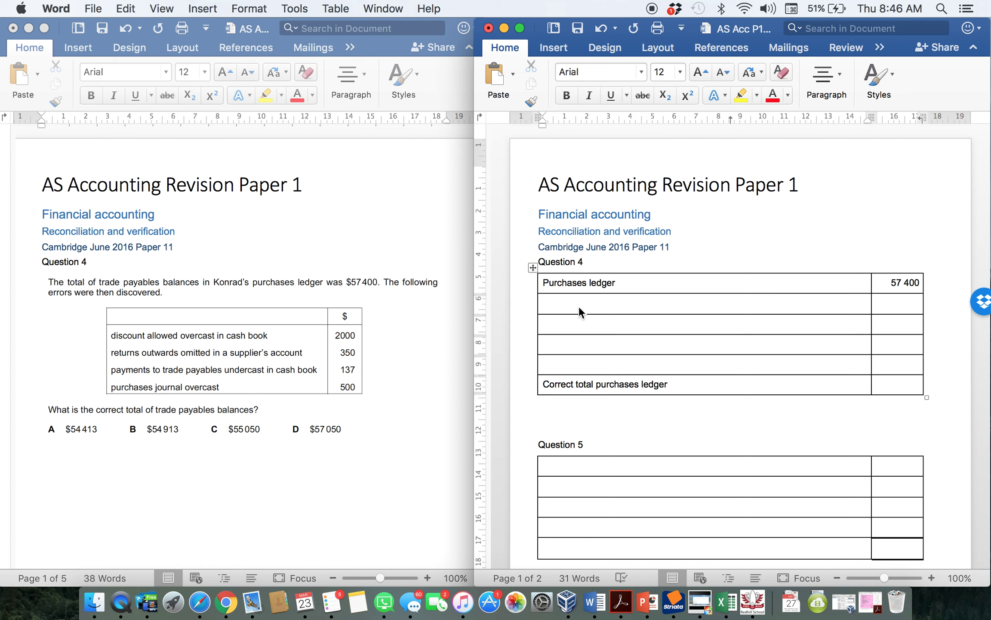
pyautogui.write('Discount allowed')
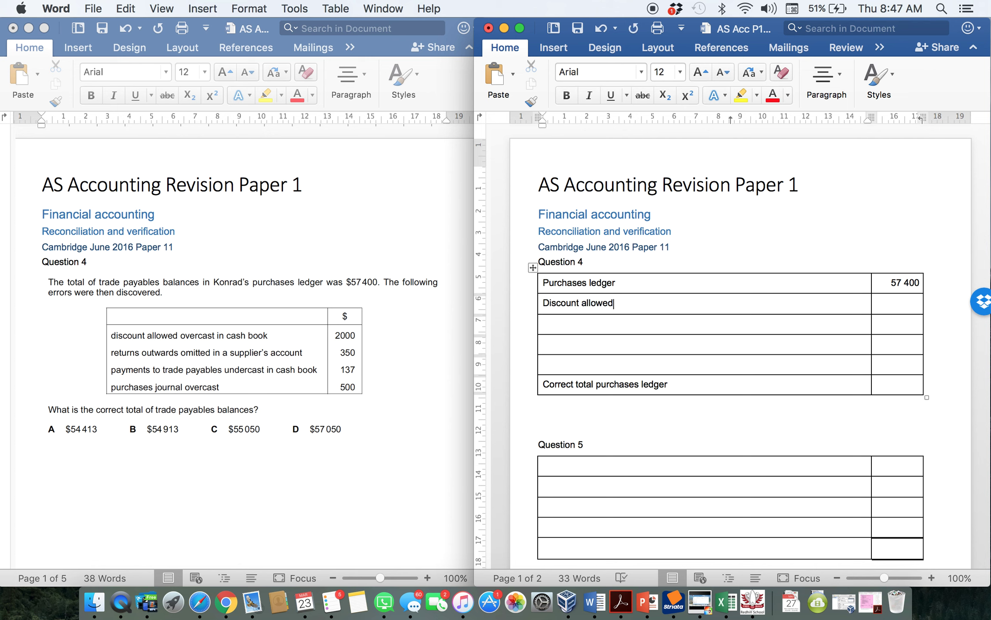
pyautogui.write(' - customers')
pyautogui.press('Tab')
pyautogui.write('0')
pyautogui.click(678, 296)
pyautogui.write('- sales ledger')
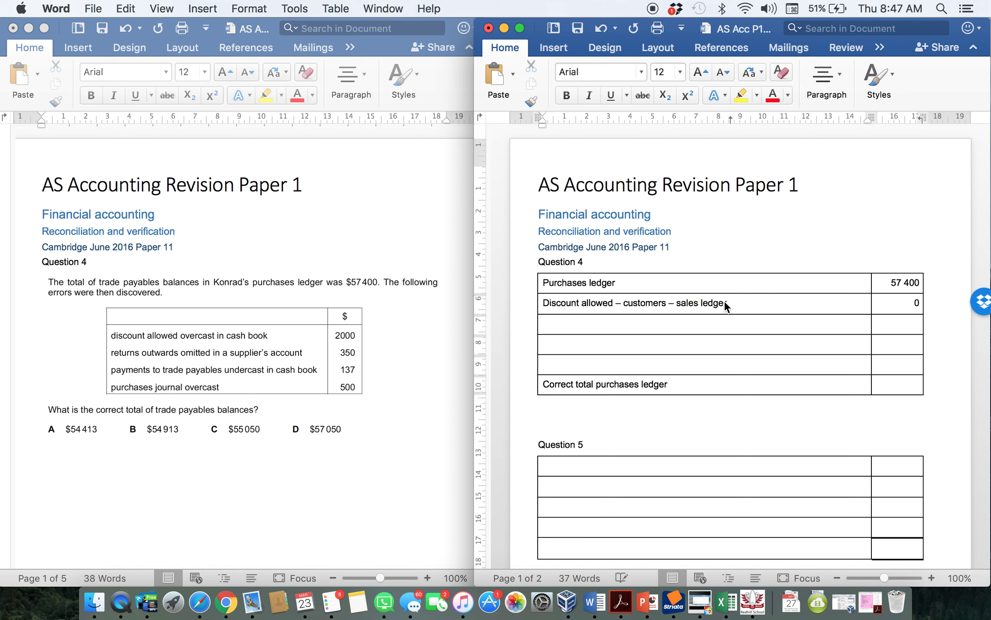
# Step: Fill the third row of the Question 4 table with "Returns outwards omitted – owe less" and the amount (350)
pyautogui.click(620, 322)
pyautogui.write('Returns outwards')
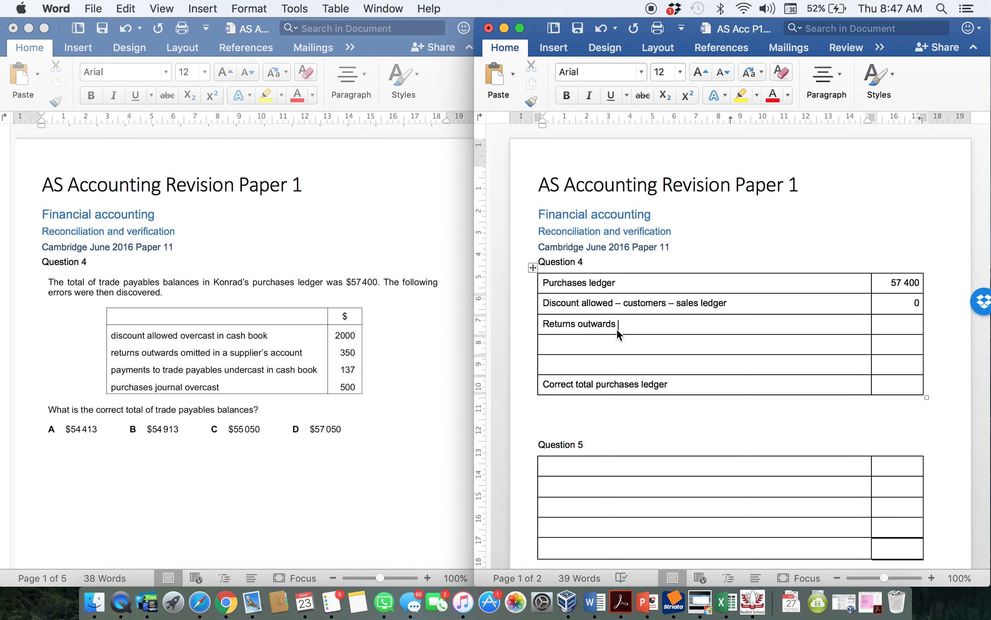
pyautogui.write('ommiteed')
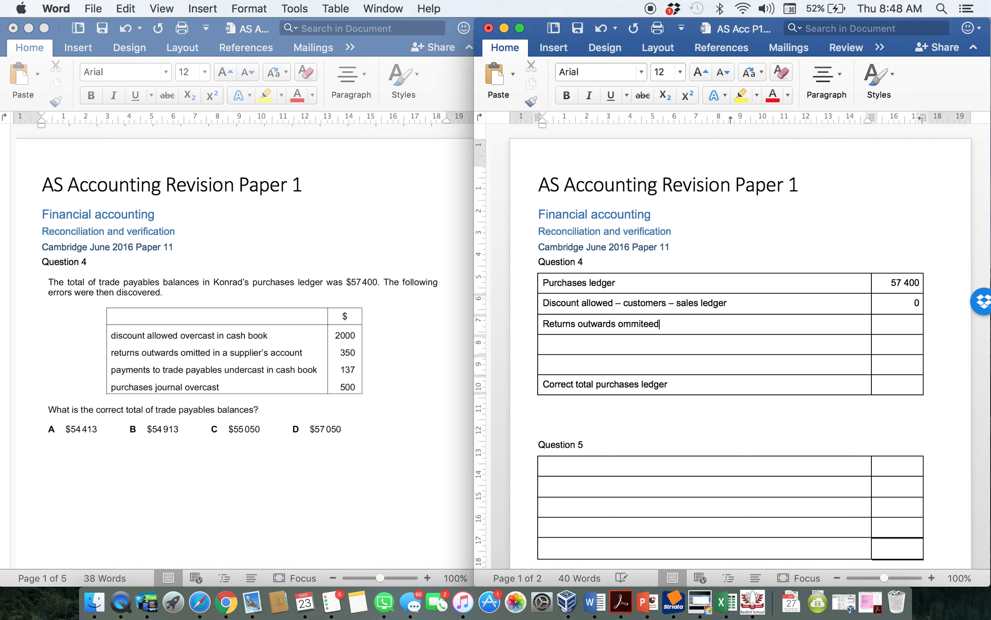
pyautogui.press('BackSpace')
pyautogui.press('BackSpace')
pyautogui.press('BackSpace')
pyautogui.write('d ')
pyautogui.write('- ')
pyautogui.write('owe less')
pyautogui.press('Tab')
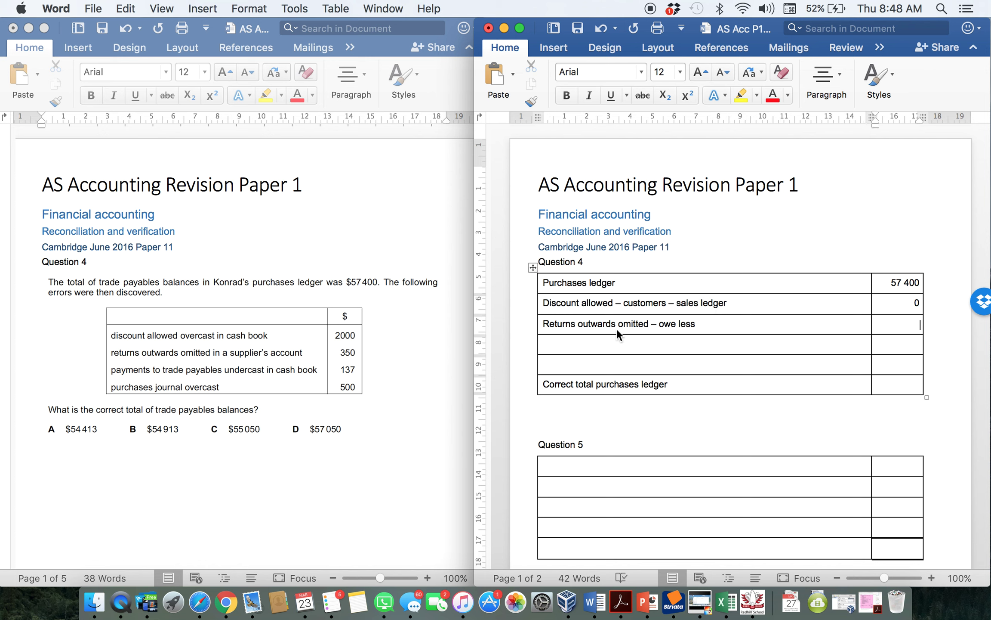
pyautogui.write('(350)')
pyautogui.press('BackSpace')
pyautogui.write('0)')
# Step: Fill the fourth row of the Question 4 table with "Cash book total – individual accounts were posted, not total" and the amount 0
pyautogui.press('Tab')
pyautogui.write('Csh b')
pyautogui.press('BackSpace')
pyautogui.press('BackSpace')
pyautogui.press('BackSpace')
pyautogui.press('BackSpace')
pyautogui.write('ash')
pyautogui.write('book total ')
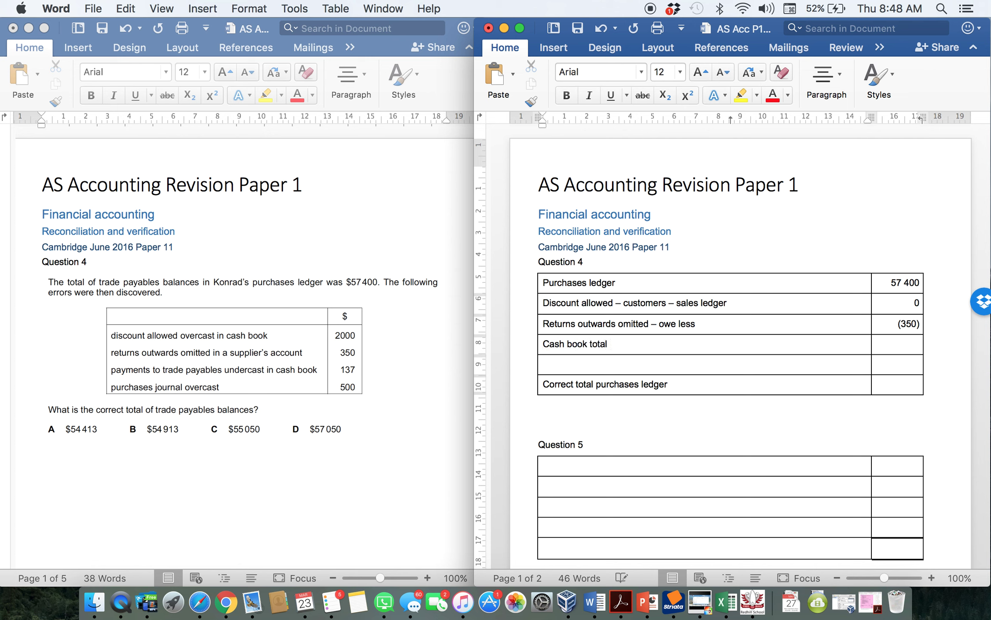
pyautogui.write('- i')
pyautogui.write('ndividual ')
pyautogui.write('accounts were')
pyautogui.write(' post')
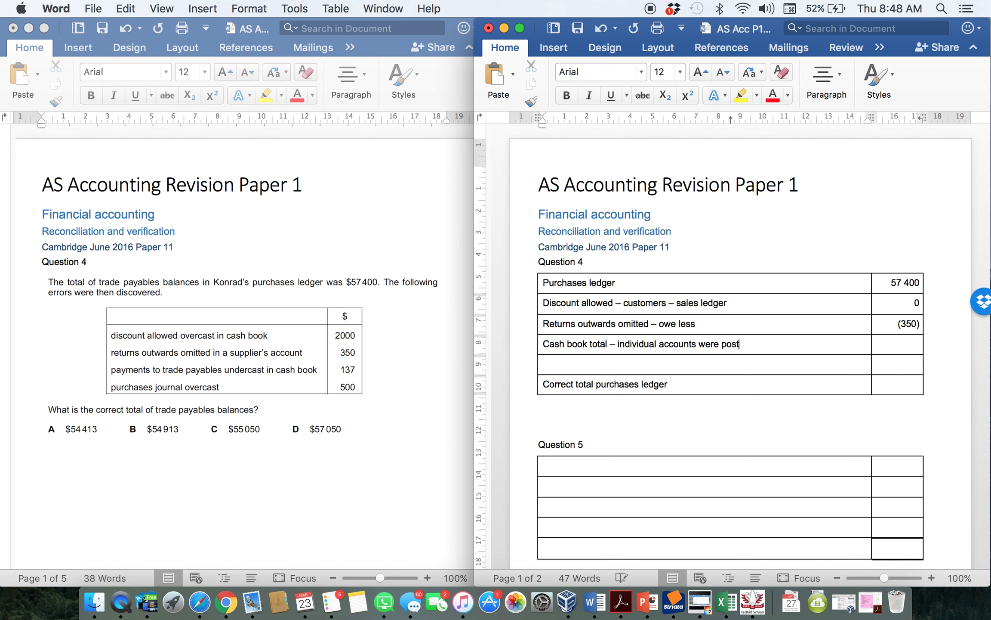
pyautogui.write('ed, not total')
pyautogui.press('Tab')
pyautogui.write('-')
pyautogui.write('0')
# Step: Fill the fifth row of the Question 4 table with "Purchases total – individual acocunts would have been correct" and the amount 0
pyautogui.press('Tab')
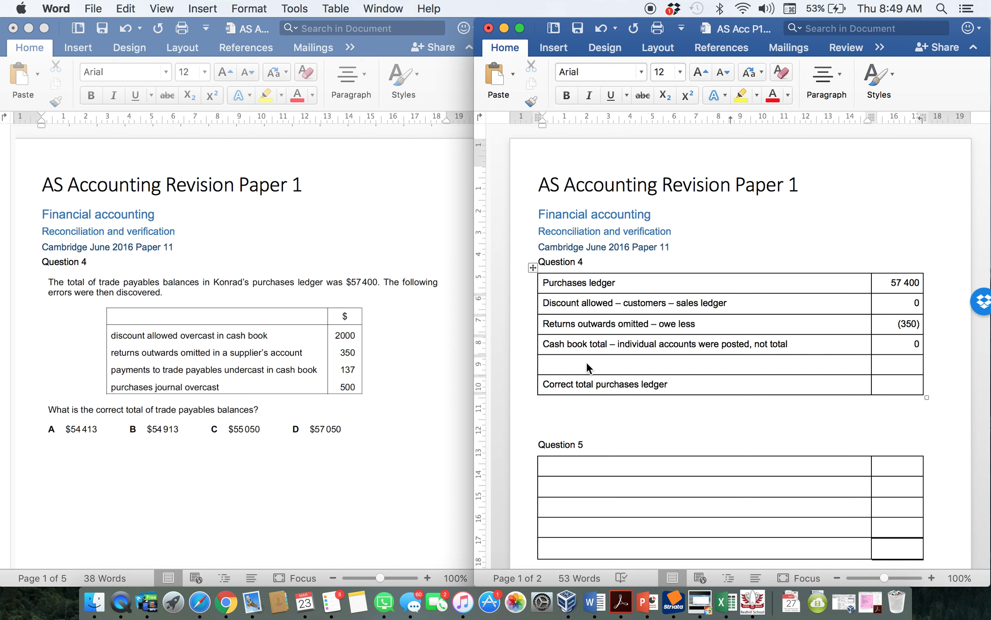
pyautogui.write('purchases total - ini')
pyautogui.press('BackSpace')
pyautogui.write('dividual ')
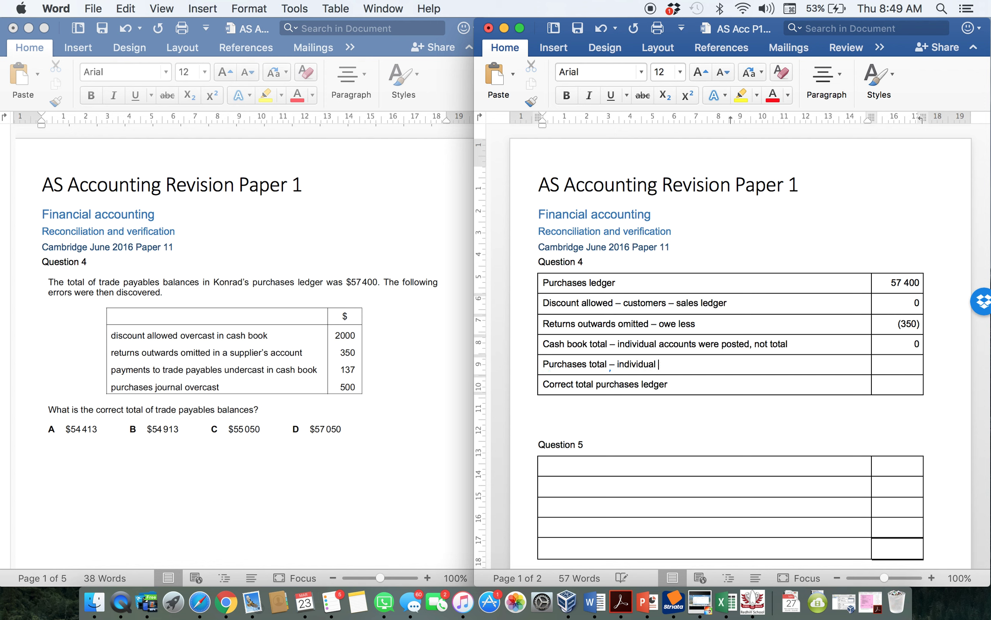
pyautogui.write('acocunts would ahve been correct')
pyautogui.press('Tab')
pyautogui.write('0')
# Step: Enter 57 050 as the correct purchases ledger total and write the answer D below the Question 4 table
pyautogui.press('Tab')
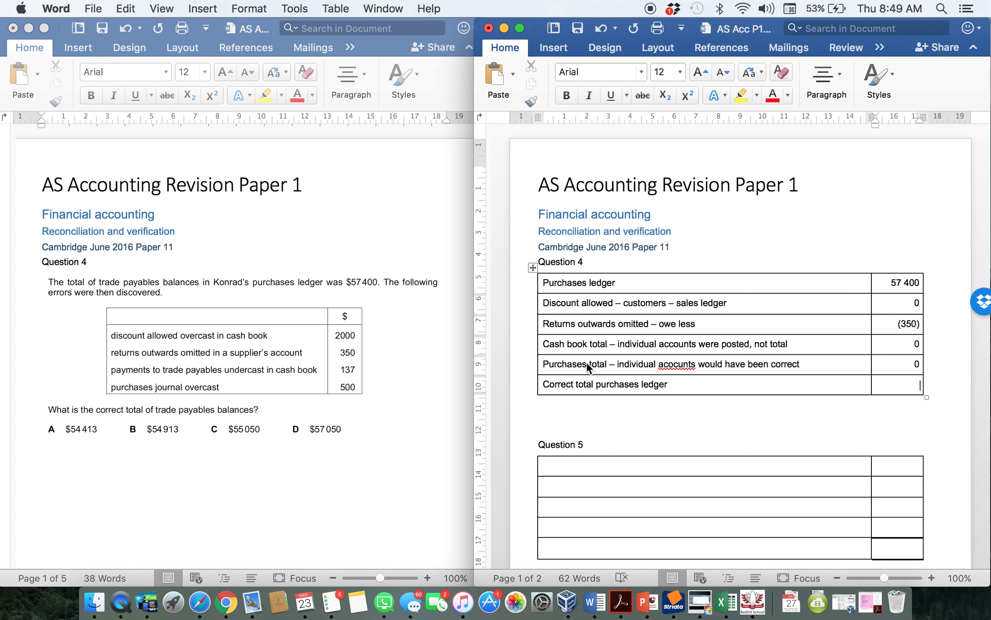
pyautogui.write('57 050')
pyautogui.press('Down')
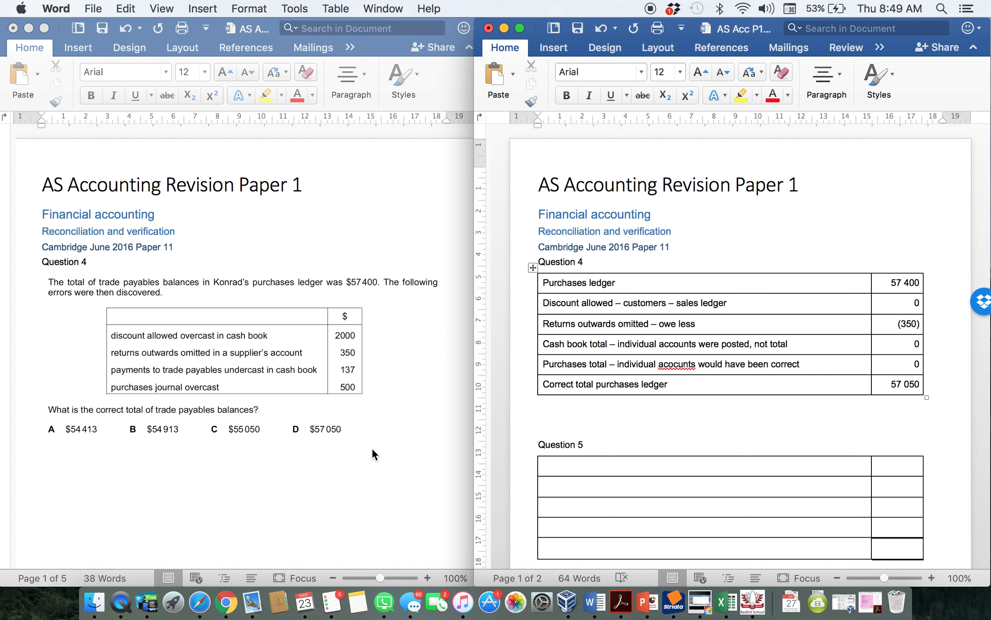
pyautogui.write('D')
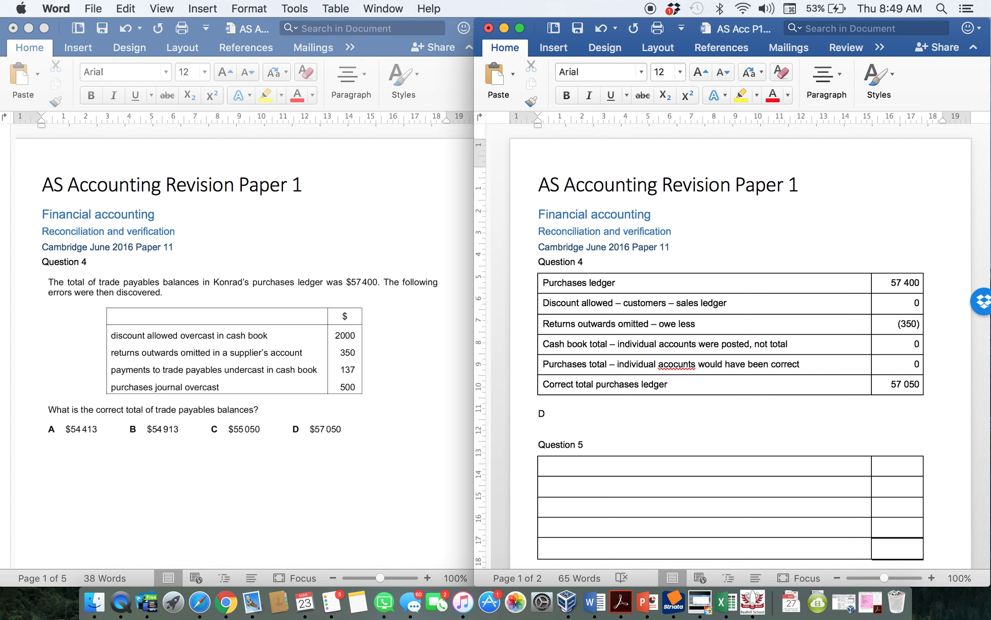
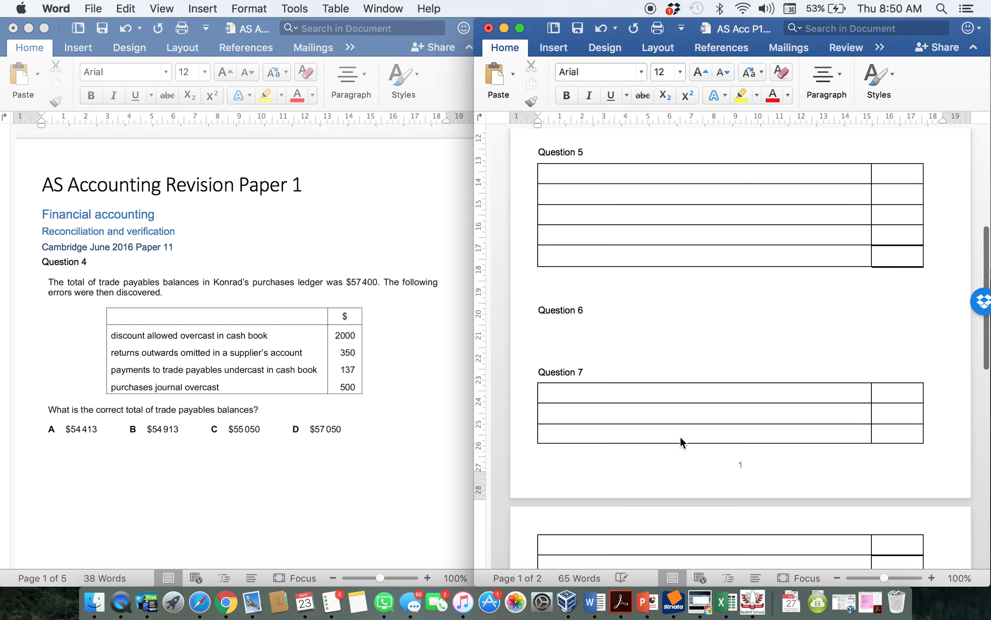
# Step: Examine Question 5 in the question paper and compare its starting balance and errors with those given in Question 4
pyautogui.scroll(-10, 379, 467)
pyautogui.scroll(-4, 380, 466)
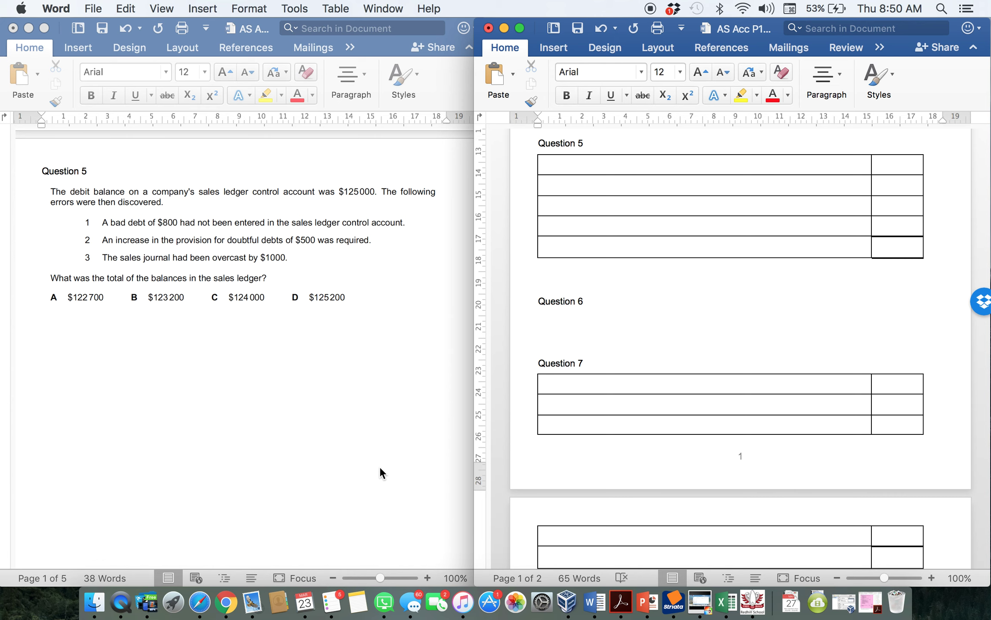
pyautogui.click(589, 162)
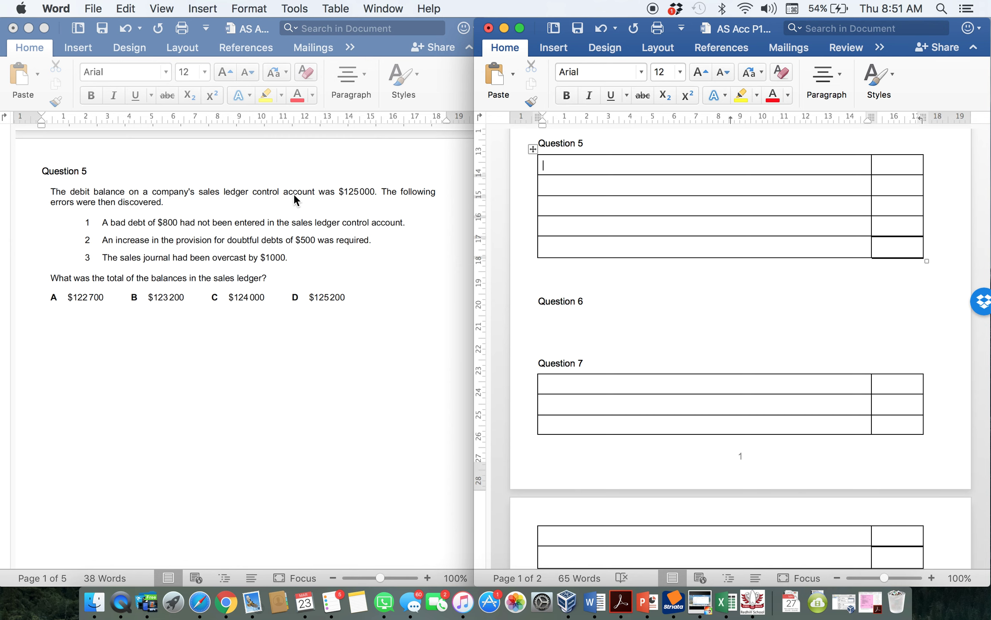
pyautogui.scroll(10, 294, 193)
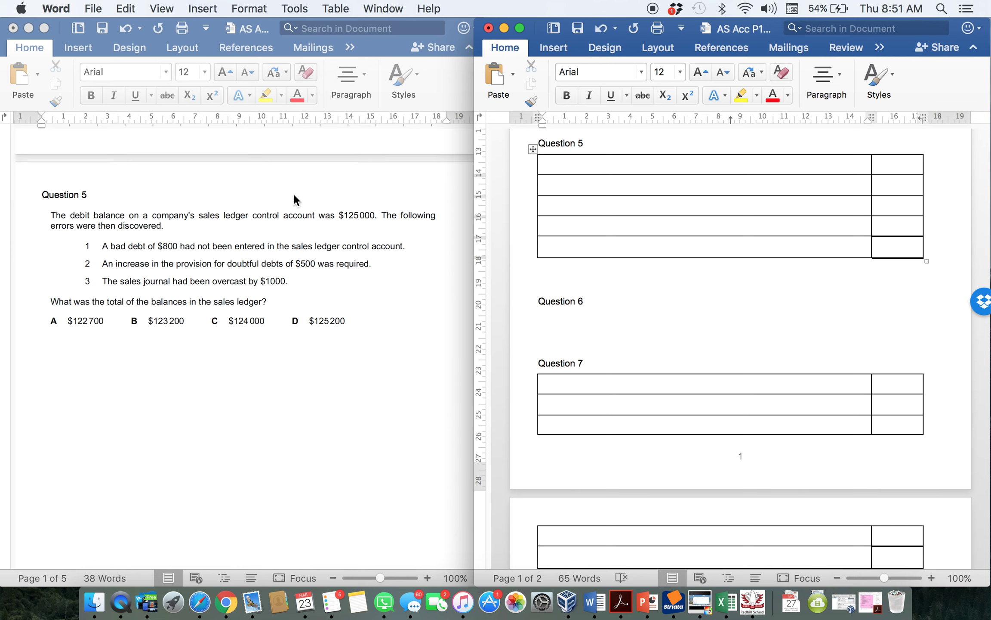
pyautogui.scroll(5, 294, 195)
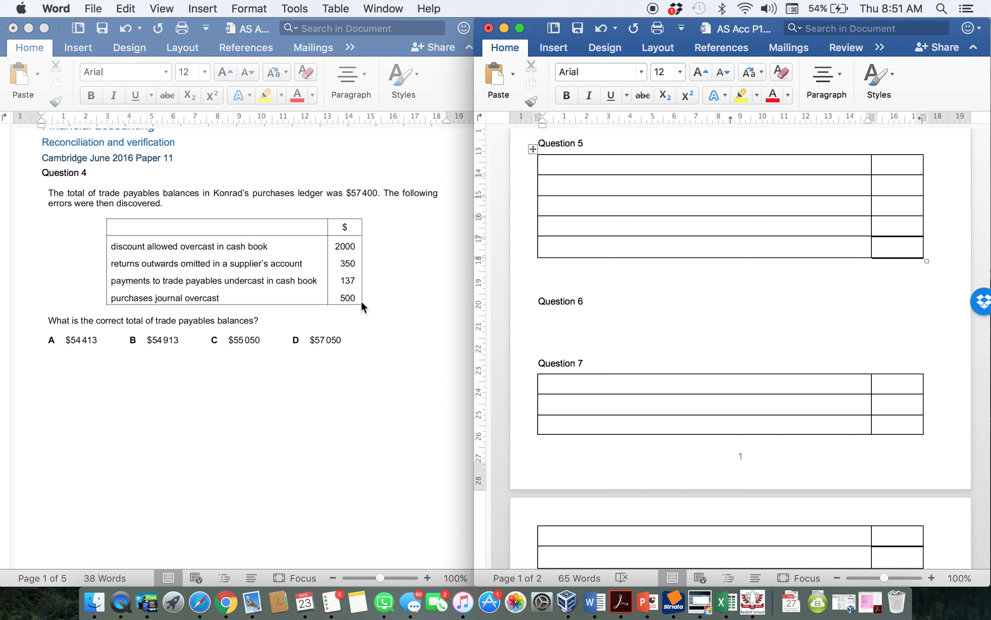
pyautogui.scroll(-5, 372, 363)
pyautogui.scroll(-6, 372, 363)
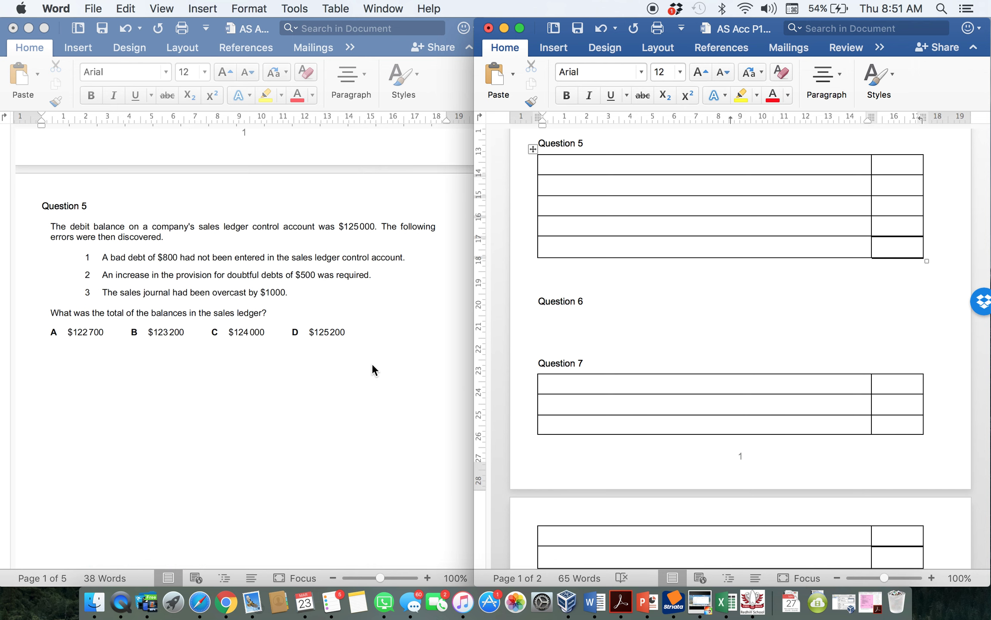
pyautogui.scroll(-3, 372, 364)
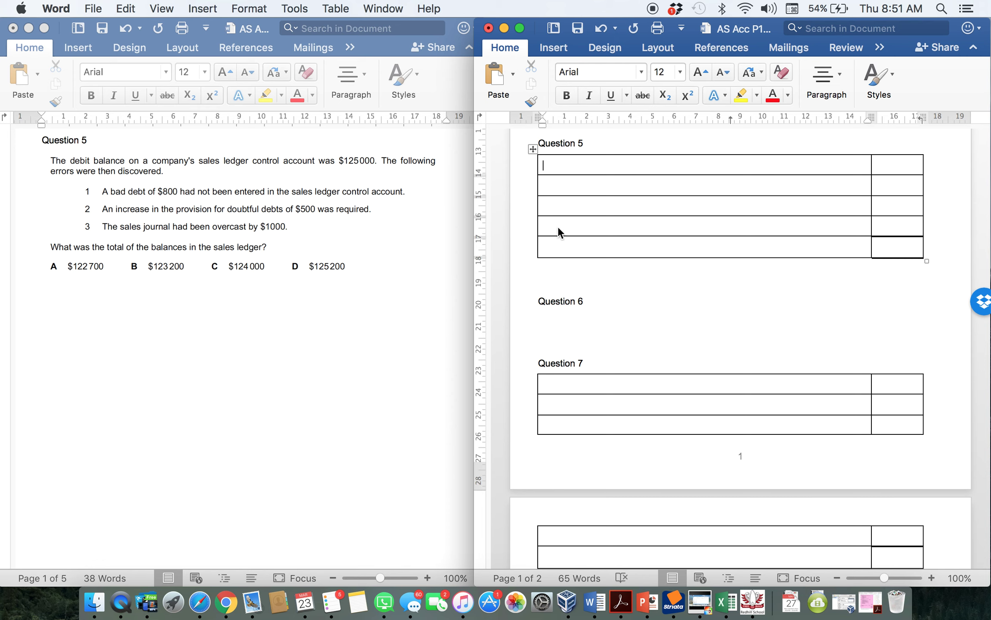
# Step: Fill the first row of the Question 5 table with "Sales control account", making "control" bold, and the amount 125 000
pyautogui.write('Sales control account')
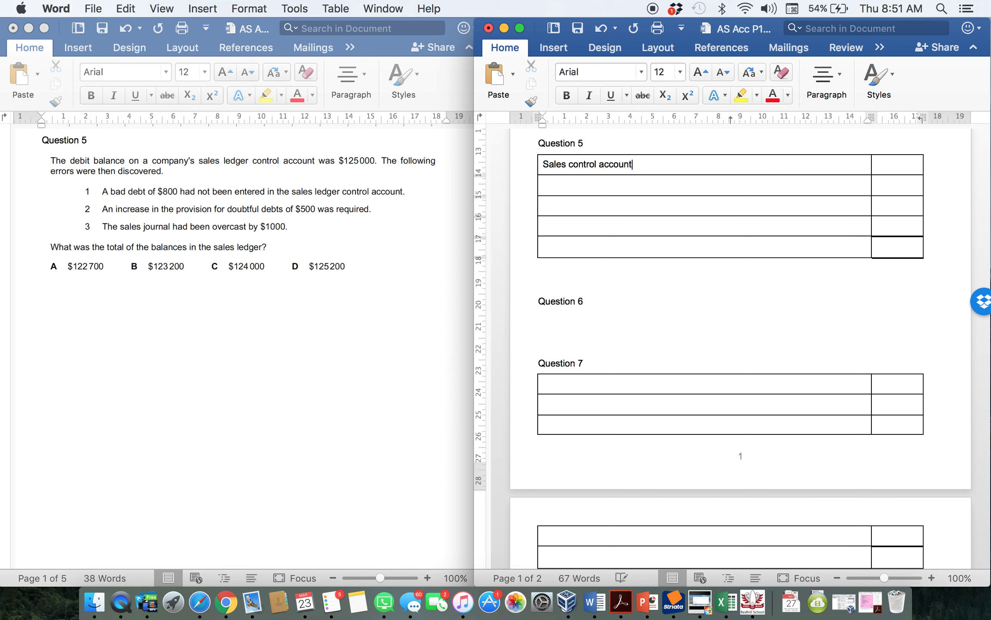
pyautogui.click(581, 167)
pyautogui.press('super+b')
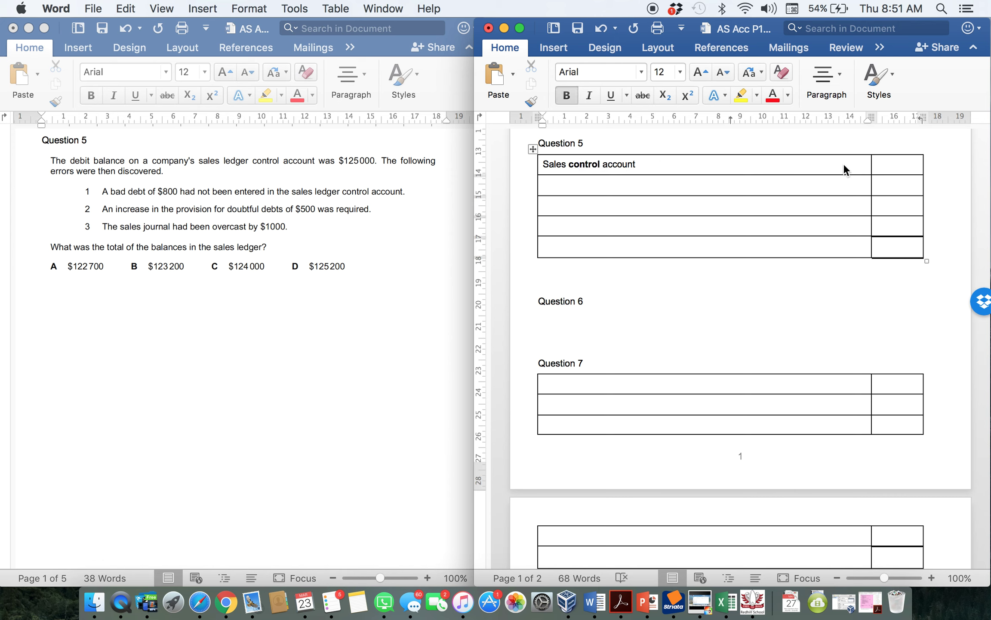
pyautogui.click(877, 167)
pyautogui.write('125 000')
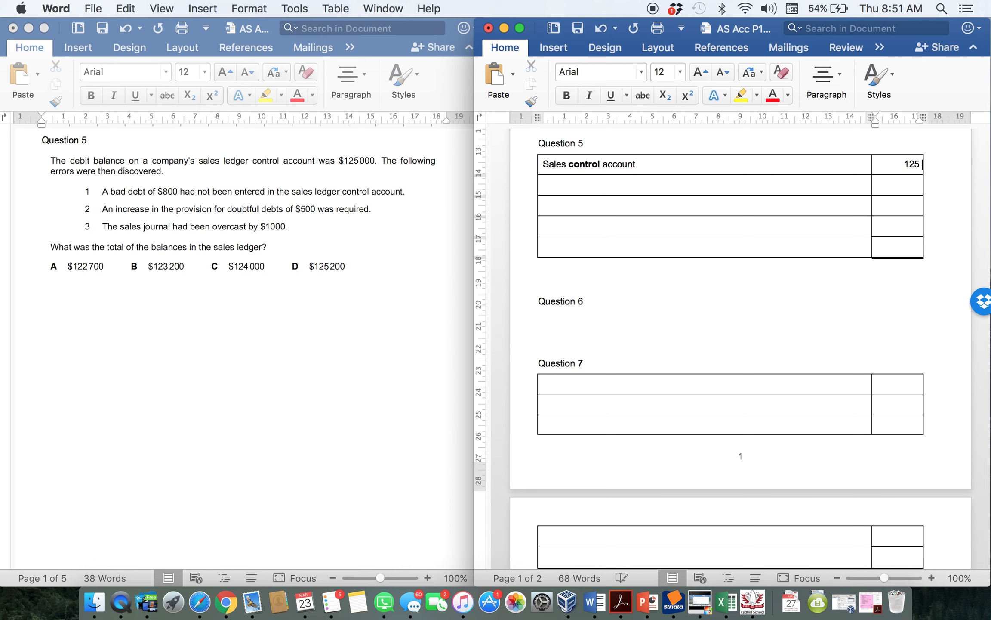
# Step: Label the last row of the Question 5 table "Sales ledger total = correct control account"
pyautogui.click(607, 185)
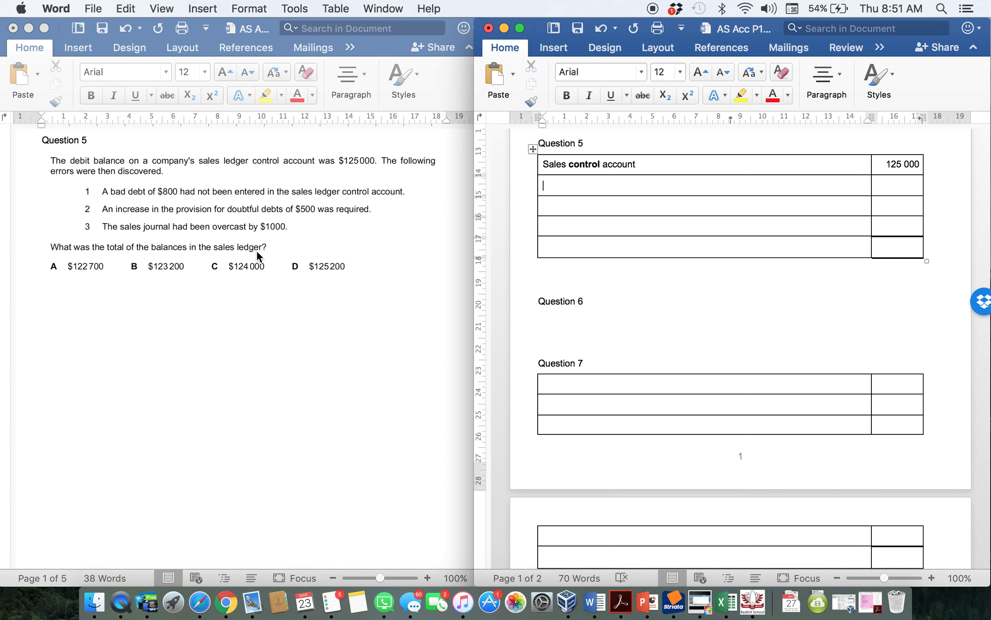
pyautogui.click(567, 247)
pyautogui.write('Sales ledger total')
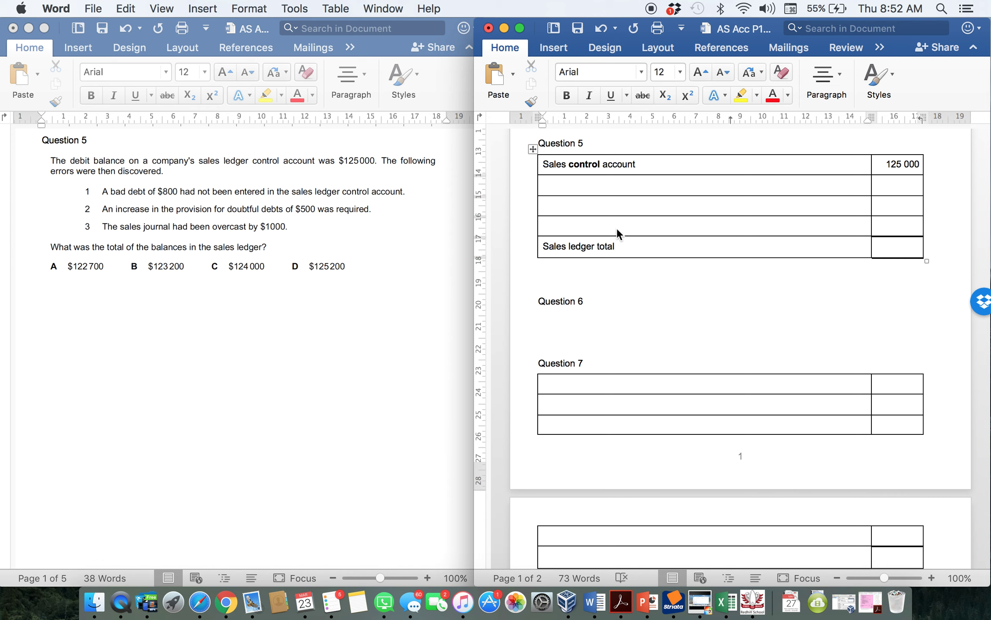
pyautogui.write('= correct control account')
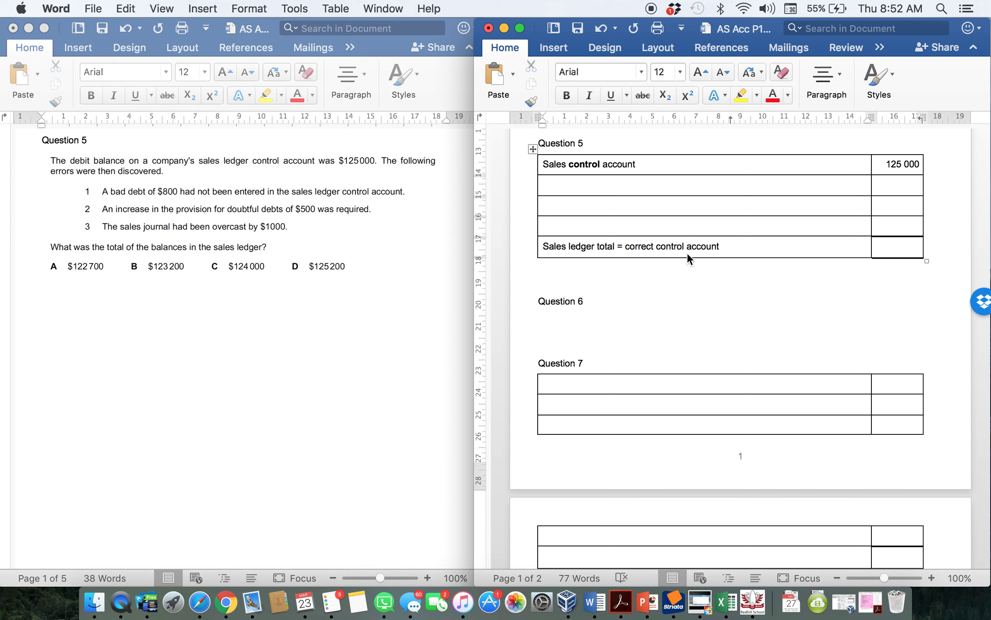
# Step: Fill the second row of the Question 5 table with "Bad debt" and the amount (800)
pyautogui.click(604, 188)
pyautogui.write('Bad debt')
pyautogui.press('Tab')
pyautogui.write('(8')
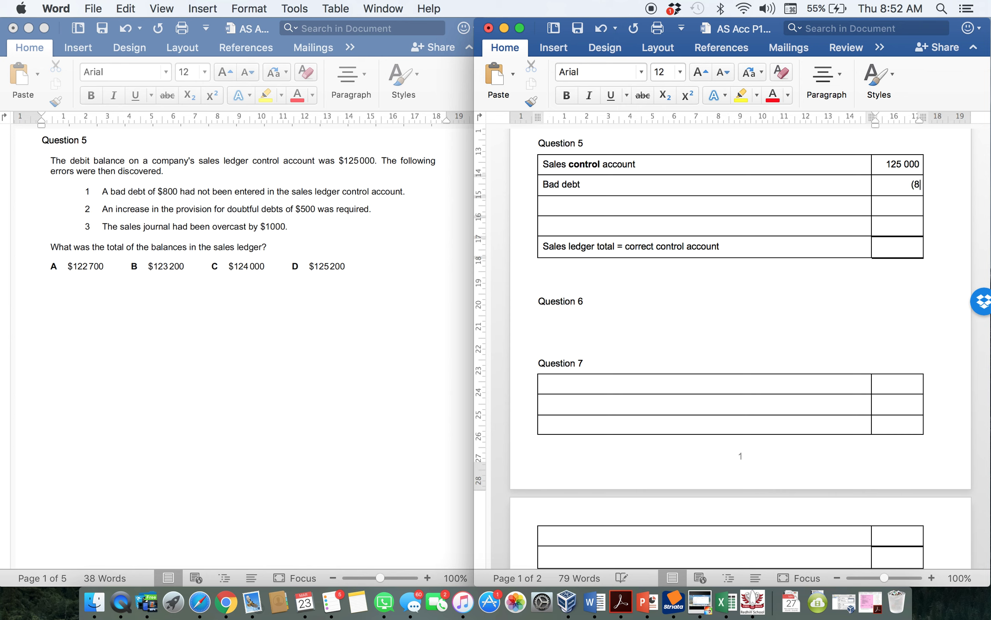
pyautogui.write('00)')
# Step: Fill the third row of the Question 5 table with "Provision created / adjusted – provision acc, adjustment account. NOT control." and the amount 0
pyautogui.press('Tab')
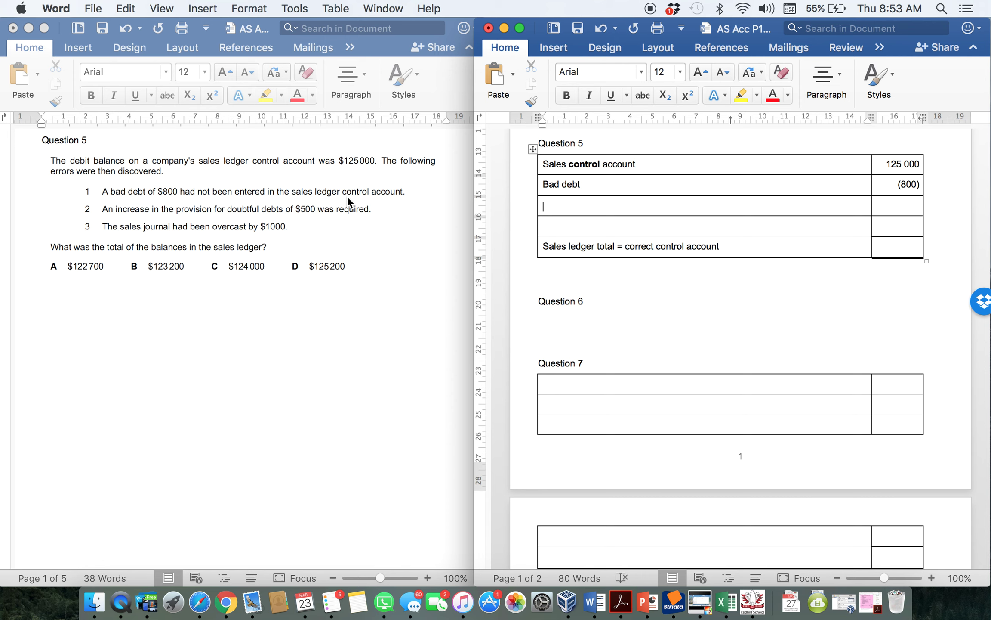
pyautogui.write('Provision created / adjusted')
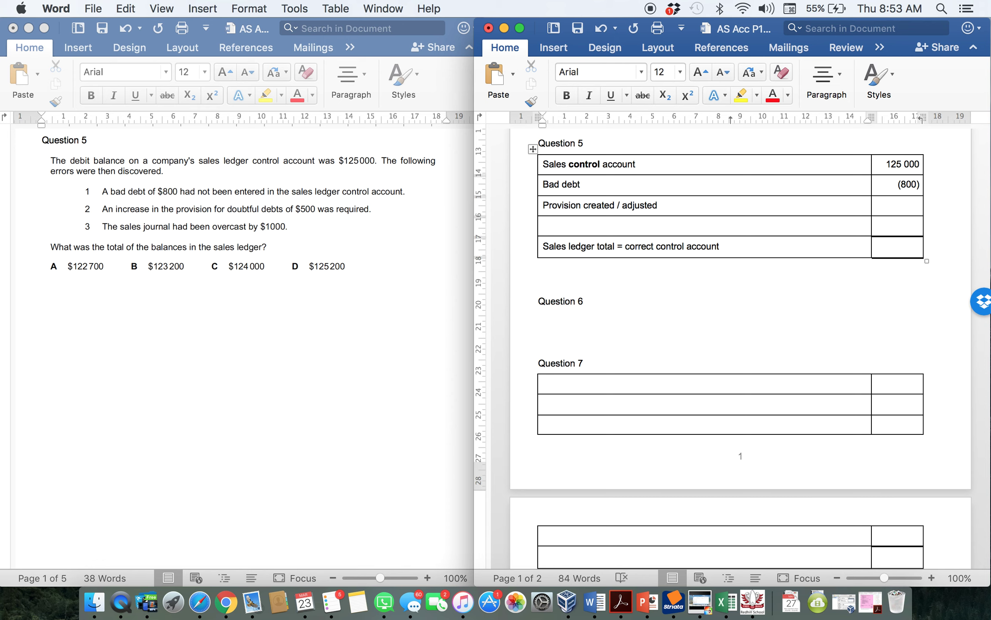
pyautogui.write('-')
pyautogui.write(' provision acc')
pyautogui.write(', adjust')
pyautogui.write('ment ac')
pyautogui.write('count. ')
pyautogui.write('NOT ')
pyautogui.write('cont')
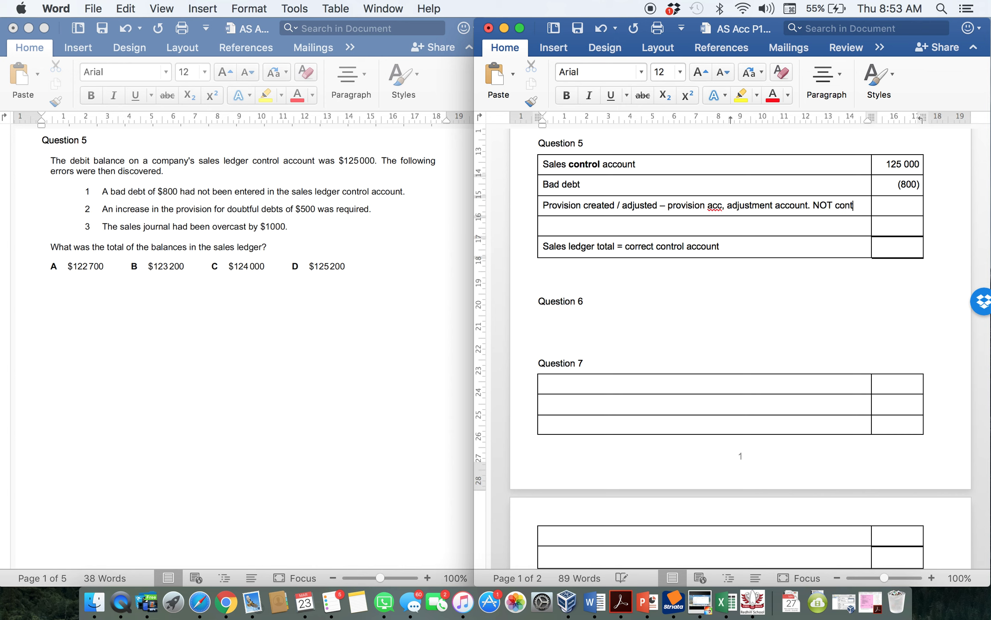
pyautogui.write('rol.')
pyautogui.press('Tab')
pyautogui.write('0')
pyautogui.press('Tab')
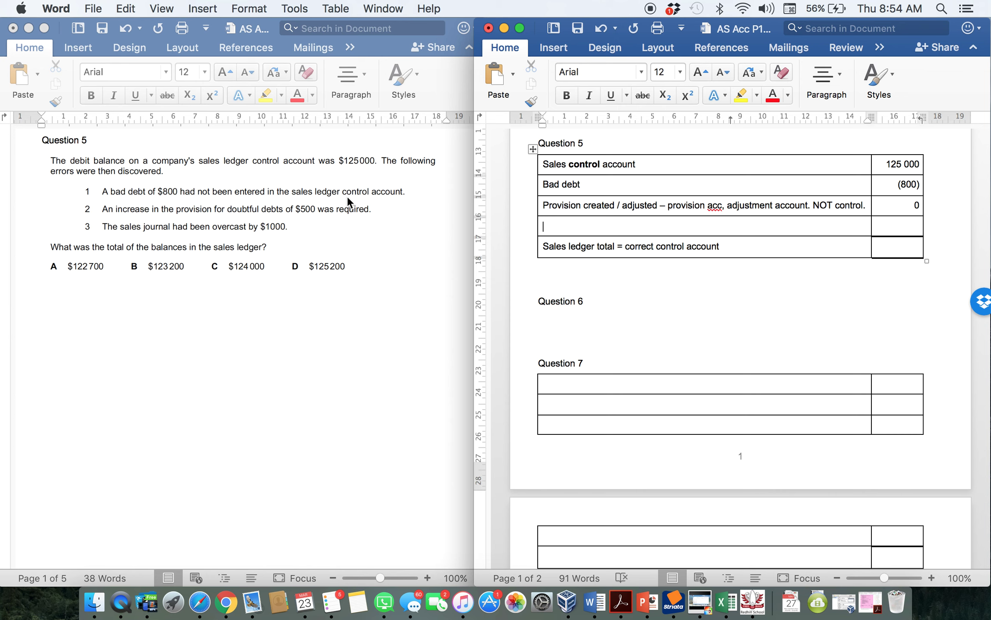
# Step: Fill the fourth row of the Question 5 table with "Sales overcast – too much posted to the control account" and the amount (1 000)
pyautogui.write('sales overcast')
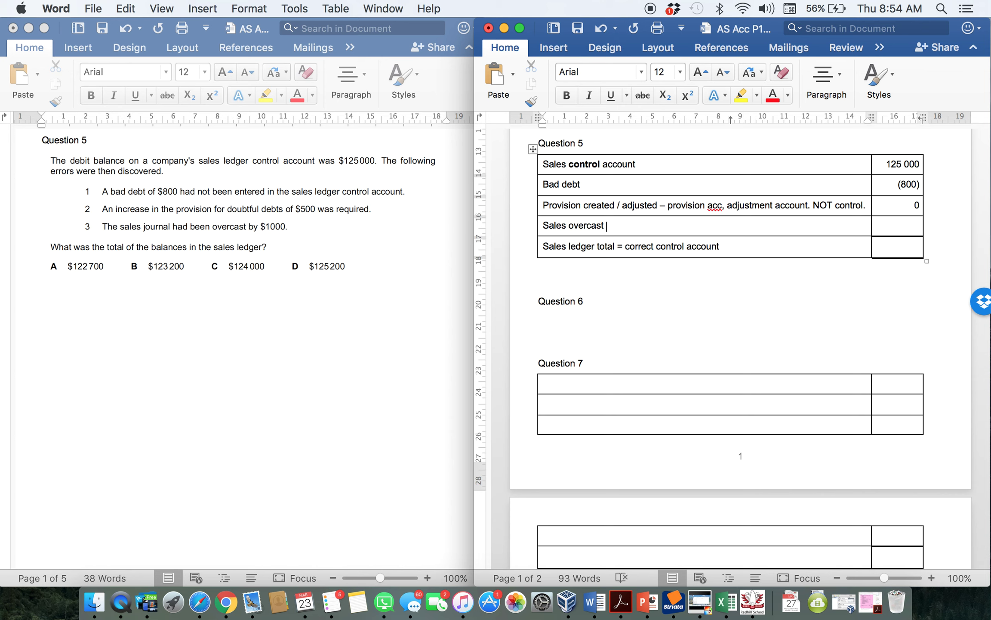
pyautogui.write('- too much posted to the control ')
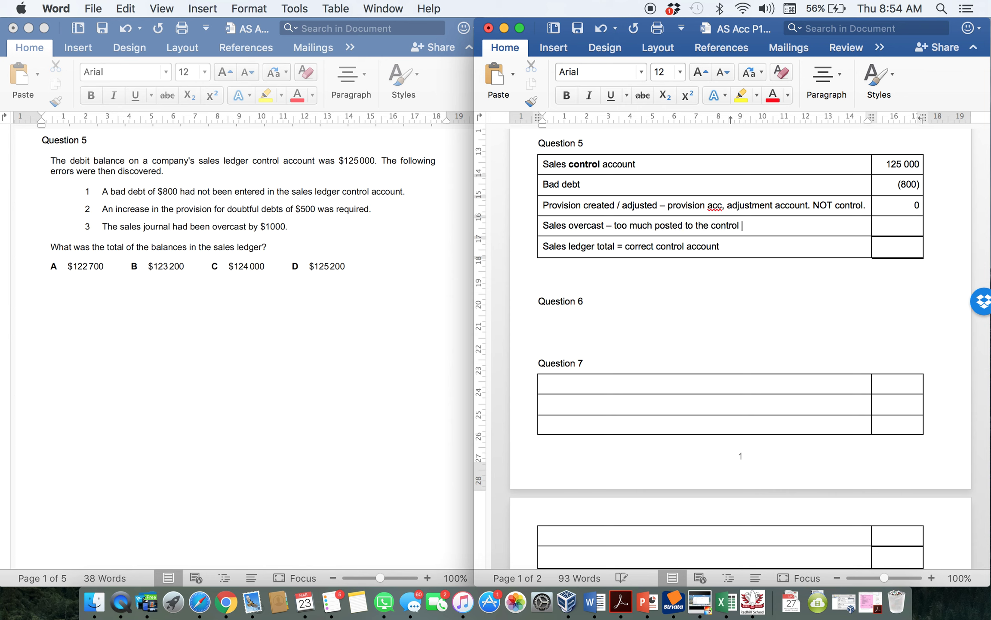
pyautogui.write('account')
pyautogui.press('Tab')
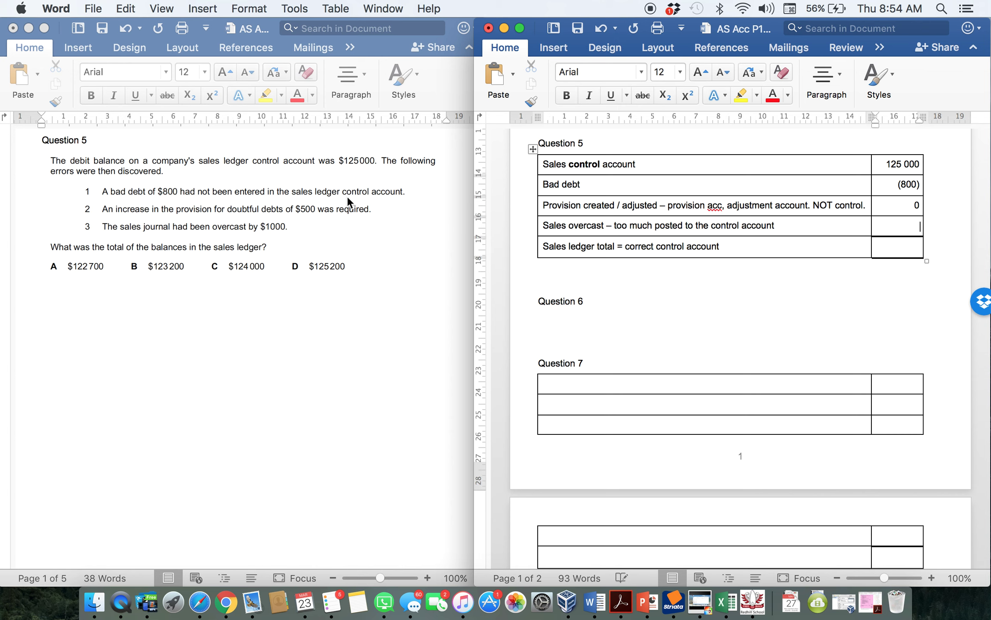
pyautogui.write('(1 000)')
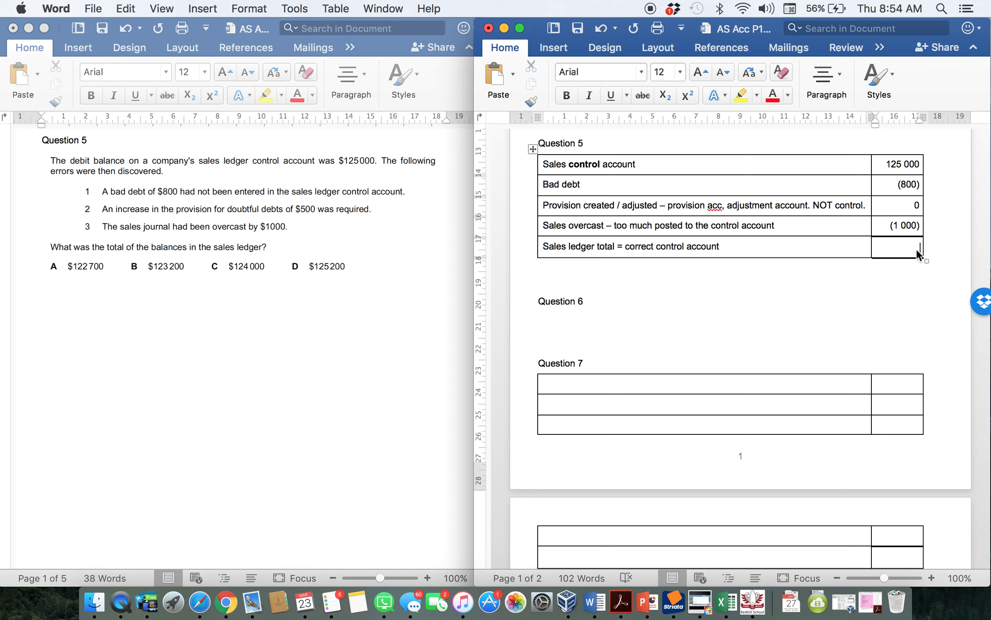
# Step: Enter 123 200 as the sales ledger total in the Question 5 table and write the answer "B" below it
pyautogui.write('123 200')
pyautogui.press('Down')
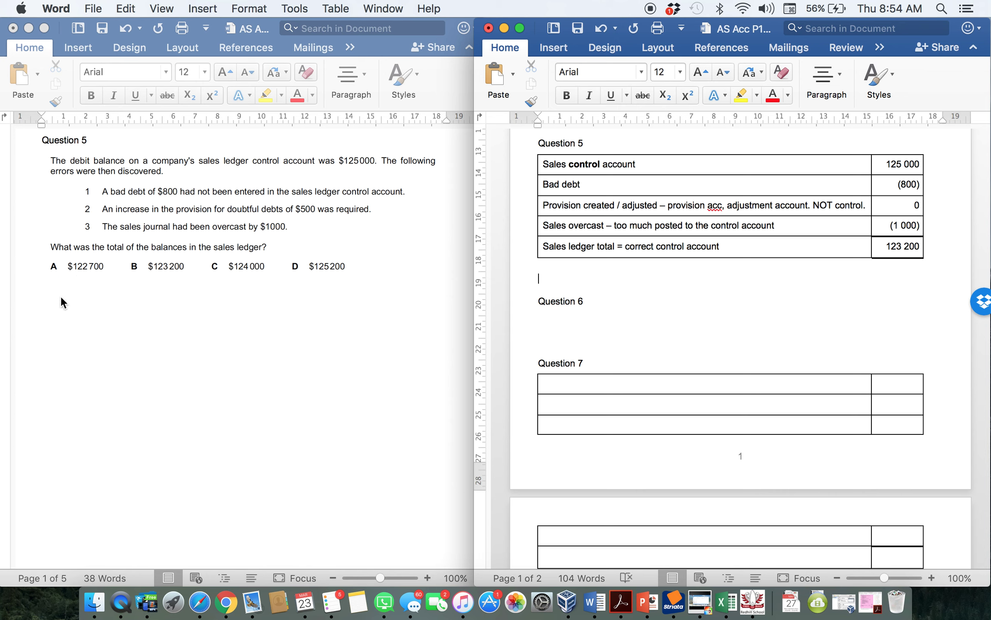
pyautogui.write('B')
# Step: Bring Question 6 into view in both documents and insert a page break before the Question 7 heading in the answer document
pyautogui.scroll(-10, 312, 420)
pyautogui.scroll(-3, 312, 422)
pyautogui.scroll(-2, 644, 347)
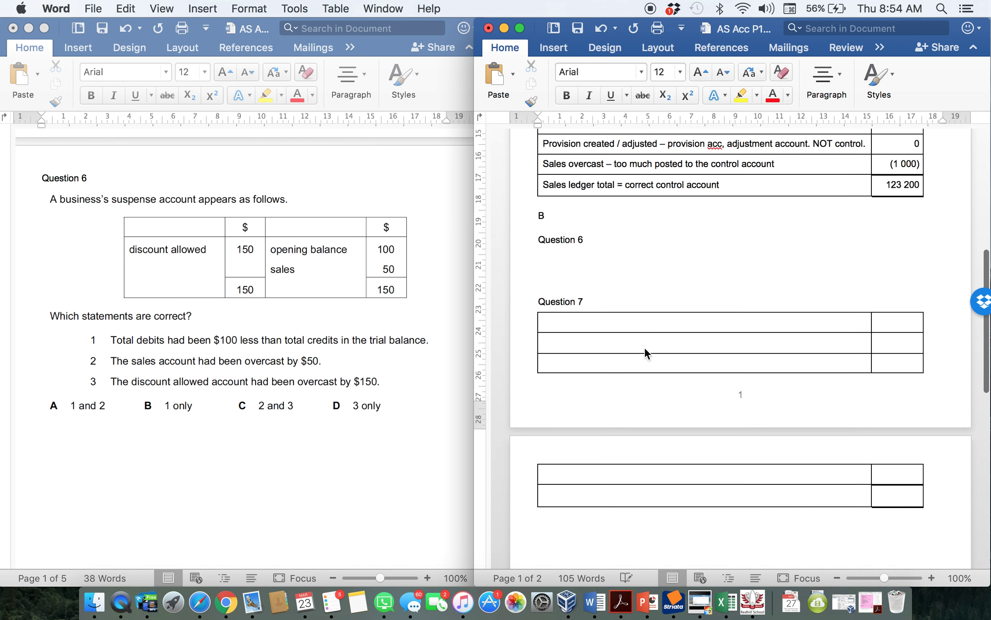
pyautogui.scroll(-2, 645, 346)
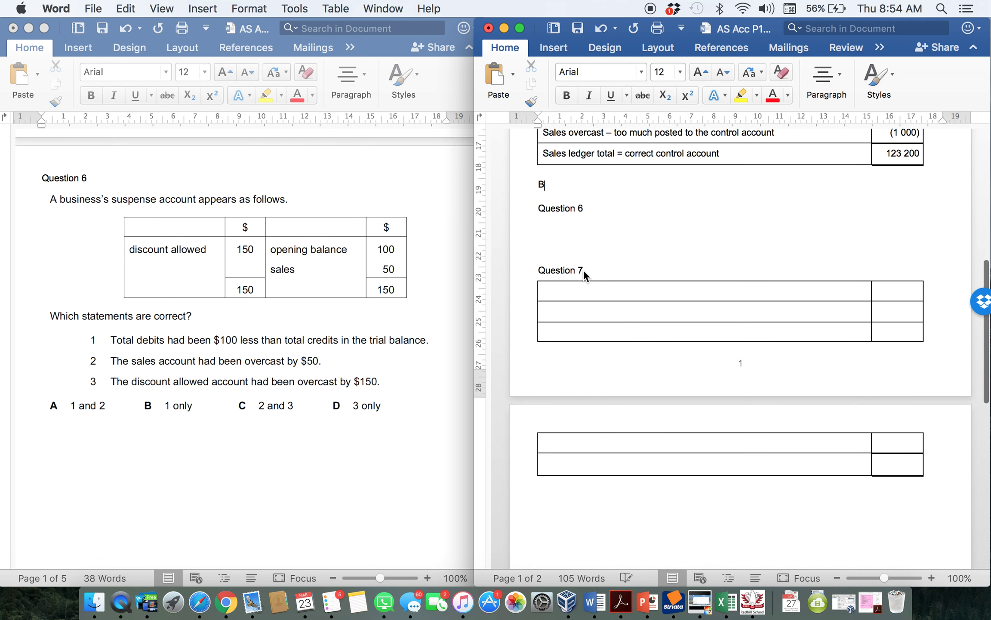
pyautogui.click(536, 269)
pyautogui.press('super+Return')
# Step: Under Question 6, write the line "Discount allowed credited i.e. reducing the expense to fix error"
pyautogui.click(546, 229)
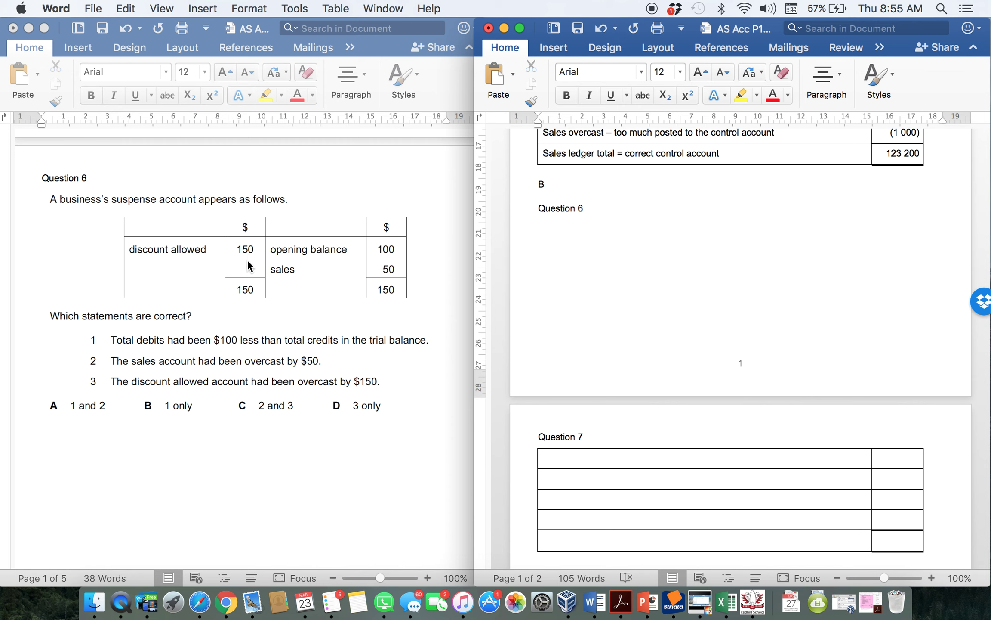
pyautogui.write('Discount allowed cre')
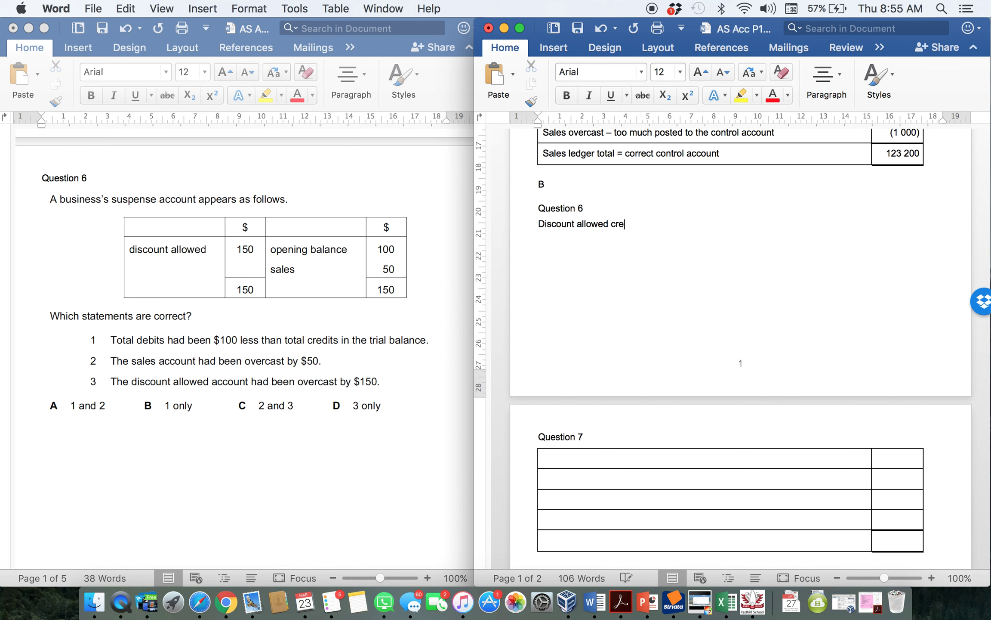
pyautogui.write('dited i.e. reducing the exp')
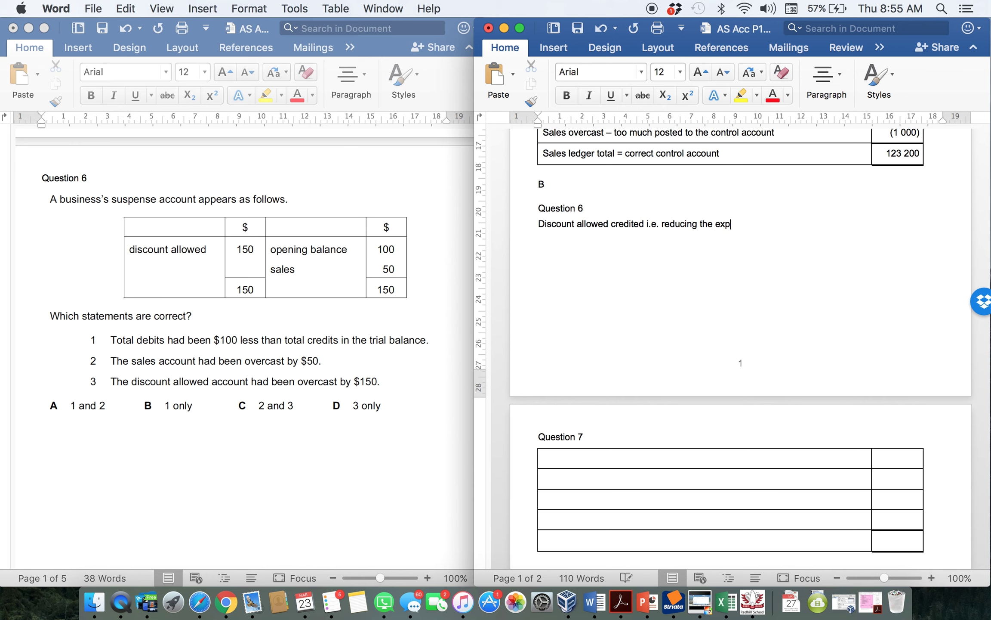
pyautogui.write('ense to fix error')
pyautogui.press('Return')
# Step: Add the line "Credits < debits by $100" to the Question 6 answer
pyautogui.write('C')
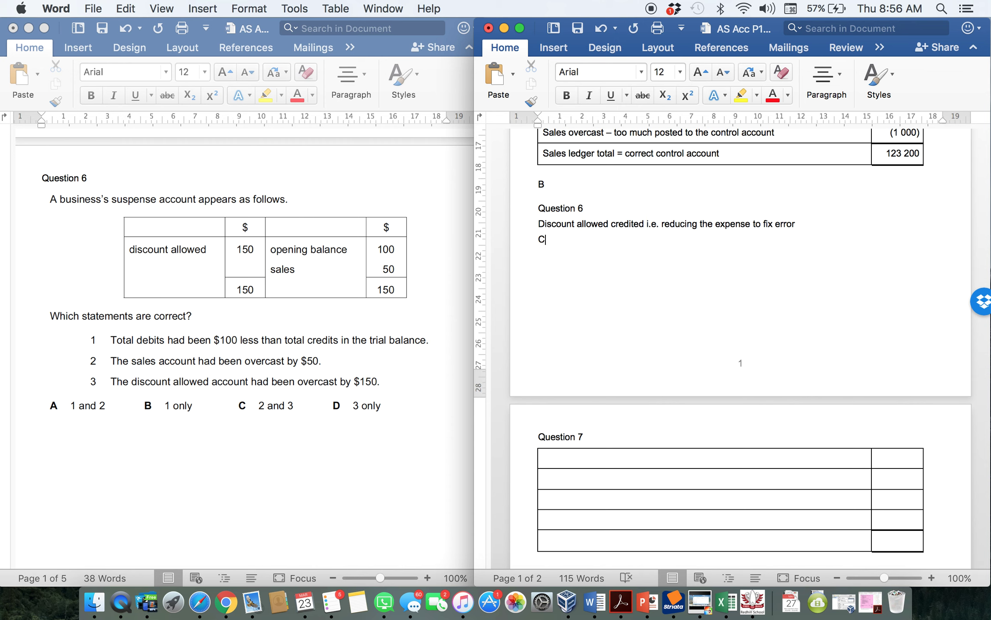
pyautogui.write('redits < debits')
pyautogui.write('by $100')
pyautogui.press('Return')
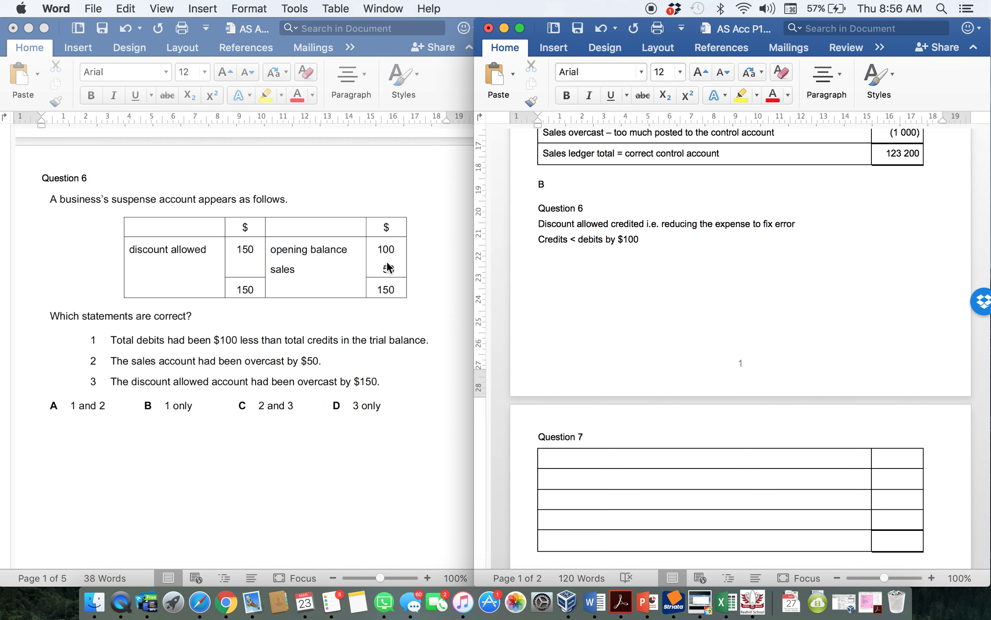
# Step: Add the line "Sales debited i.e. reducing income to correct the error." to the Question 6 answer
pyautogui.write('Sales debited i.e. reducing cin')
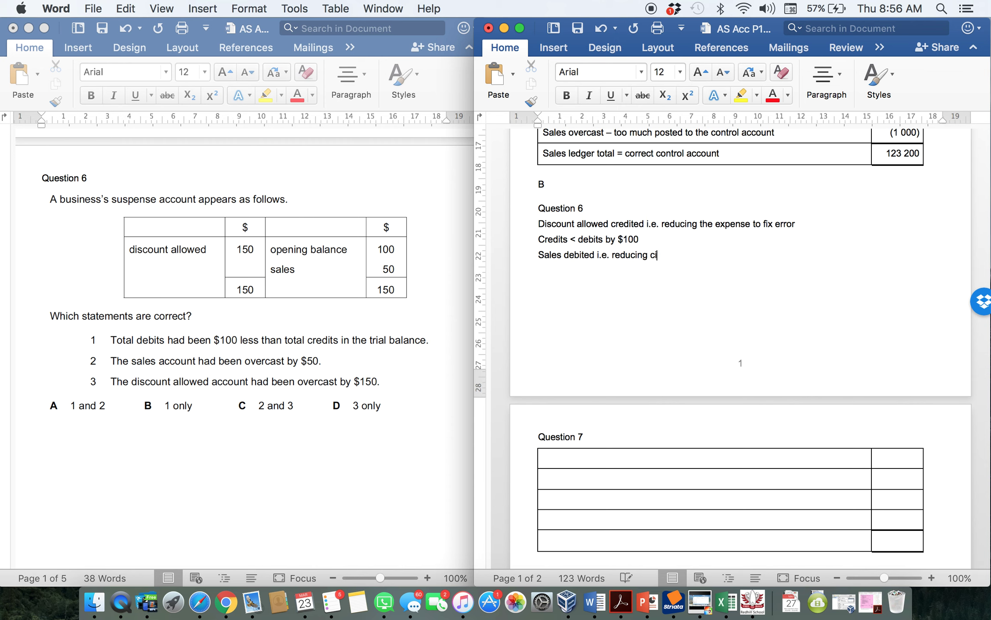
pyautogui.press('BackSpace')
pyautogui.press('BackSpace')
pyautogui.press('BackSpace')
pyautogui.write('income to correct the error.')
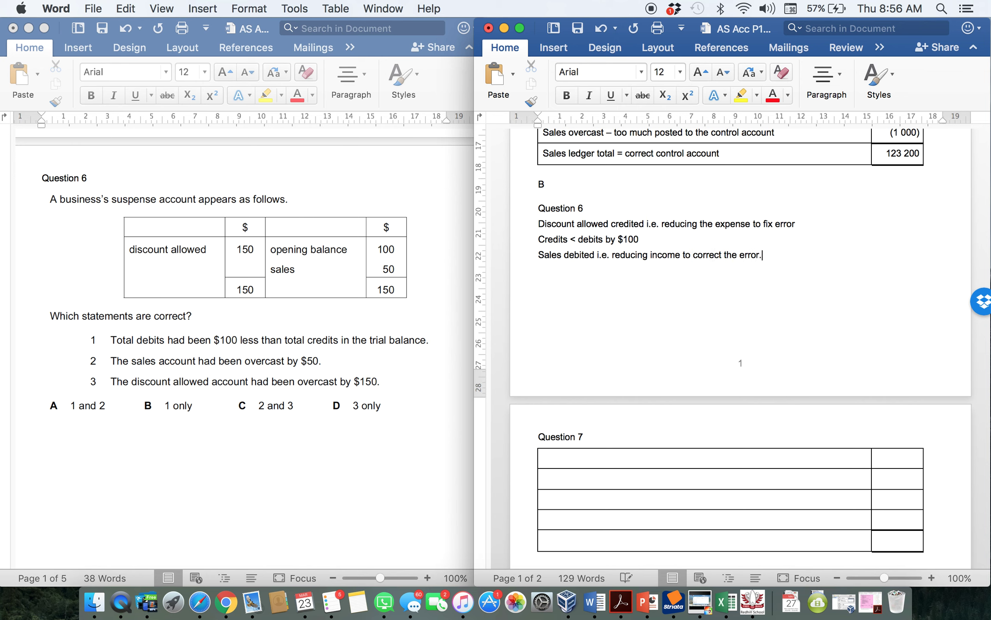
pyautogui.press('Return')
# Step: Assess the first two Question 6 statements with the lines "1: No" and "2: Overcast = too much, to fix decrease – yes"
pyautogui.write('1:')
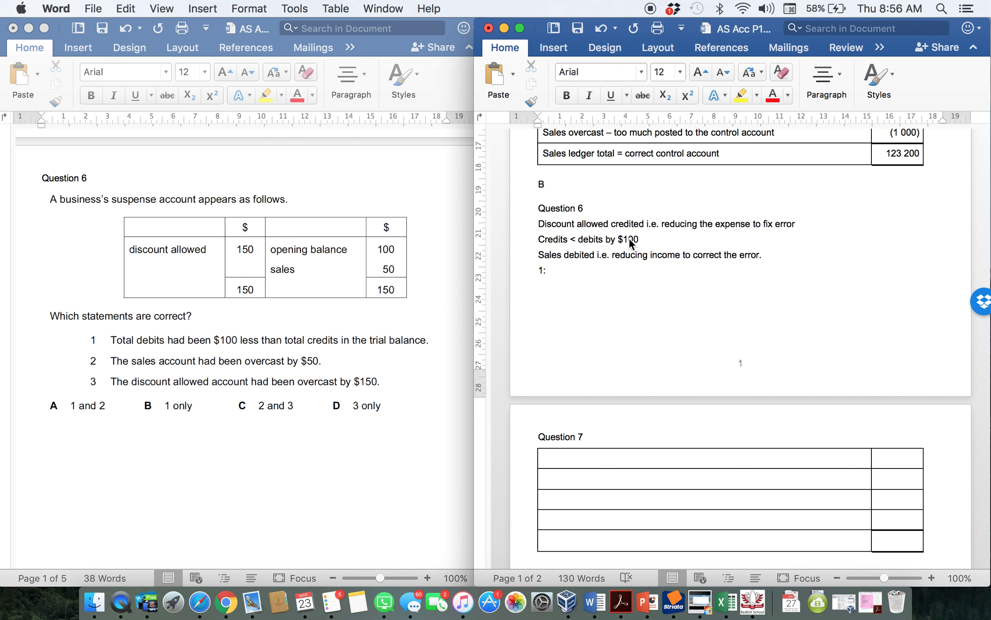
pyautogui.write('No')
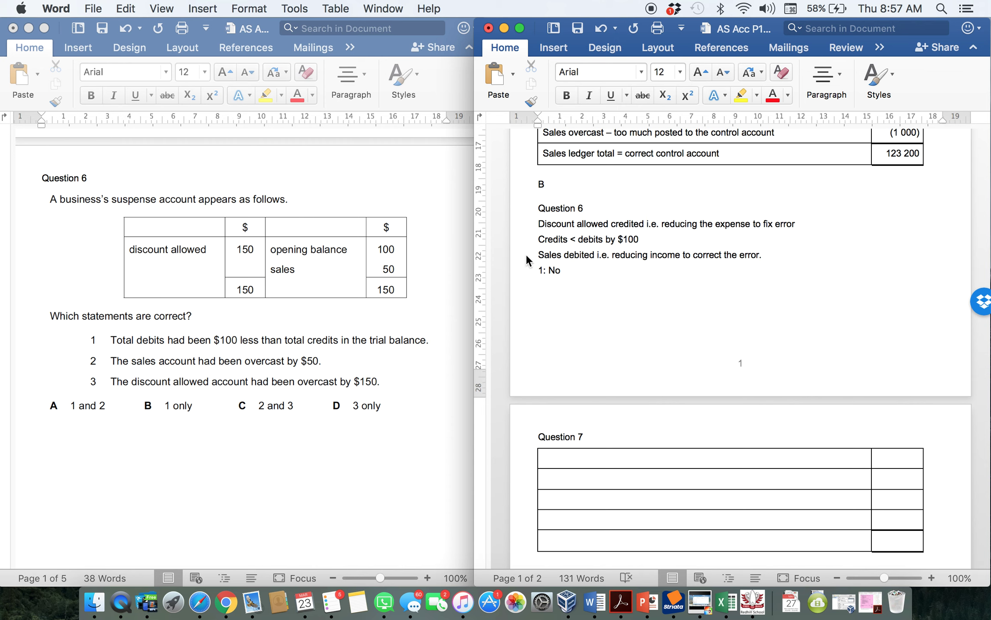
pyautogui.press('Return')
pyautogui.write('2:')
pyautogui.write('Overcast = too much, to fix ')
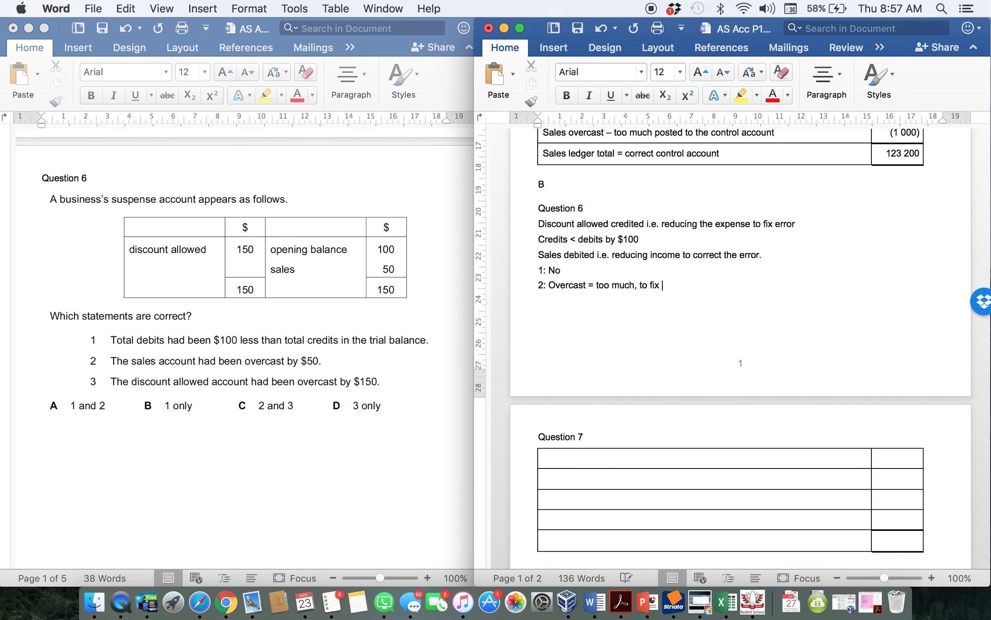
pyautogui.write('decrease')
pyautogui.write('- yes')
pyautogui.press('Return')
# Step: Add "3: Overcast – decrease to fix – yes" and conclude the Question 6 answer with "2 and 3 = C"
pyautogui.press('BackSpace')
pyautogui.write('3:')
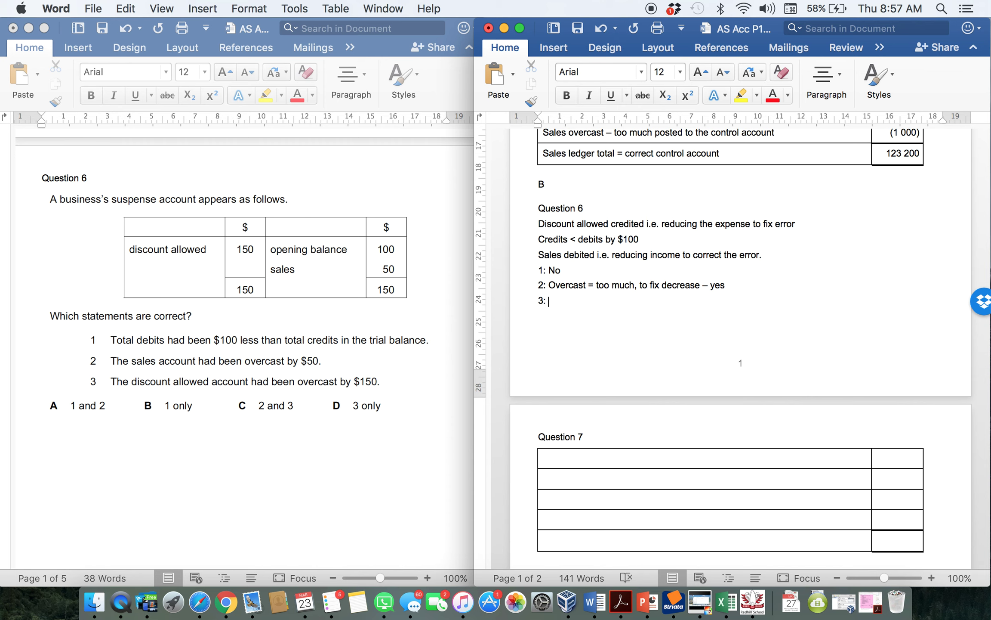
pyautogui.write('Overcas')
pyautogui.write('t -')
pyautogui.write(' decrease t')
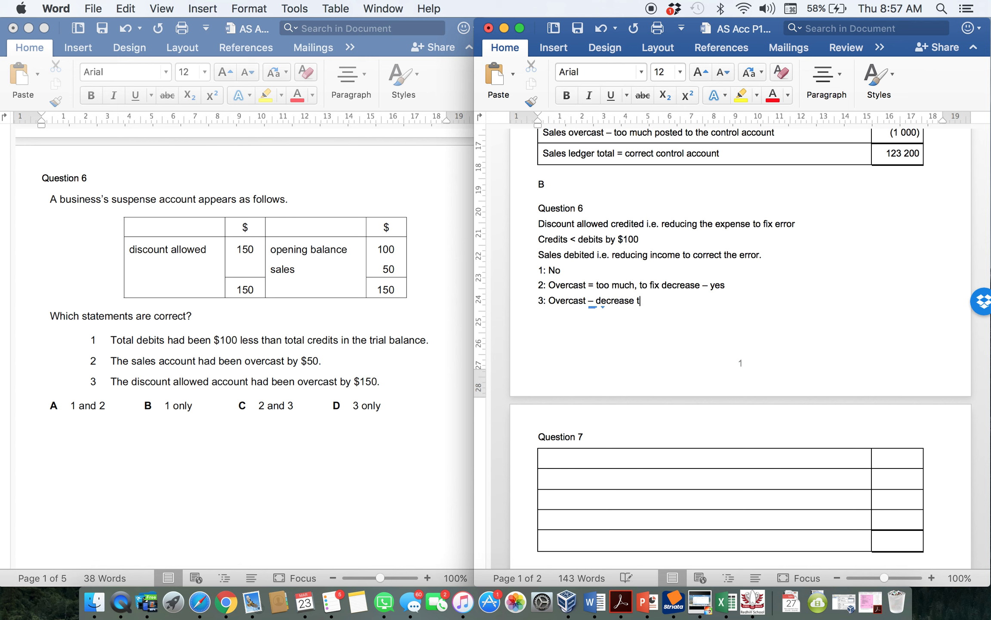
pyautogui.write('o fix - yes')
pyautogui.press('Return')
pyautogui.write('2 and 3 = C')
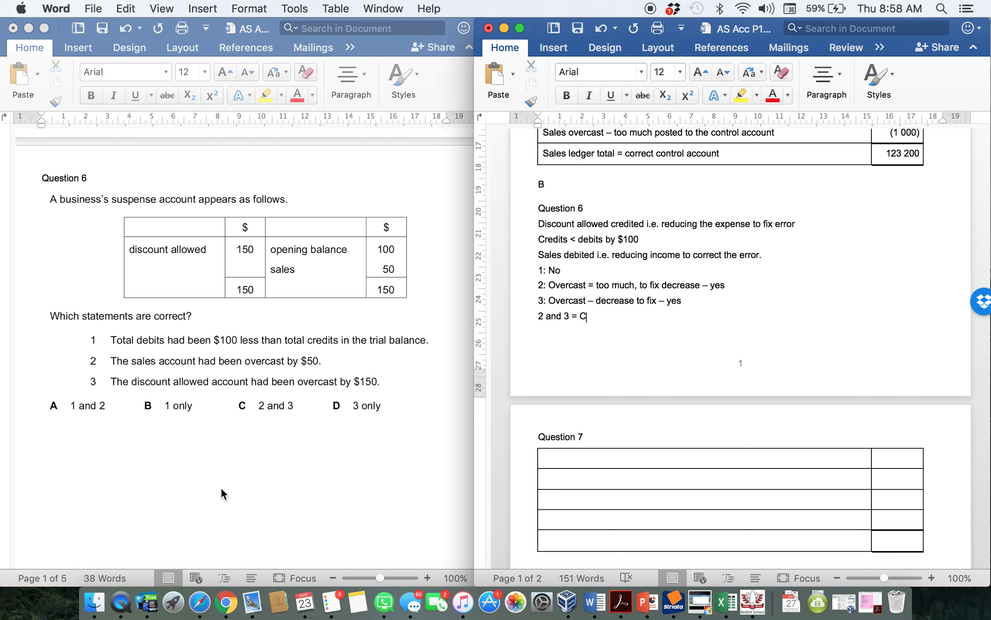
# Step: Fill the first row of the Question 7 table with "Bank statement" and the amount 1 500
pyautogui.scroll(-10, 221, 487)
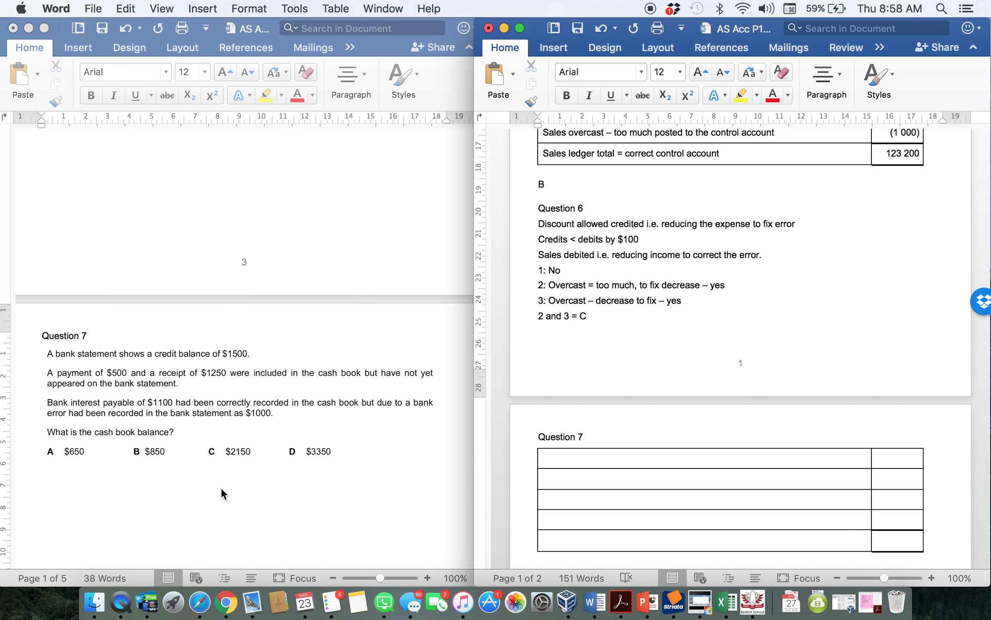
pyautogui.scroll(-5, 658, 469)
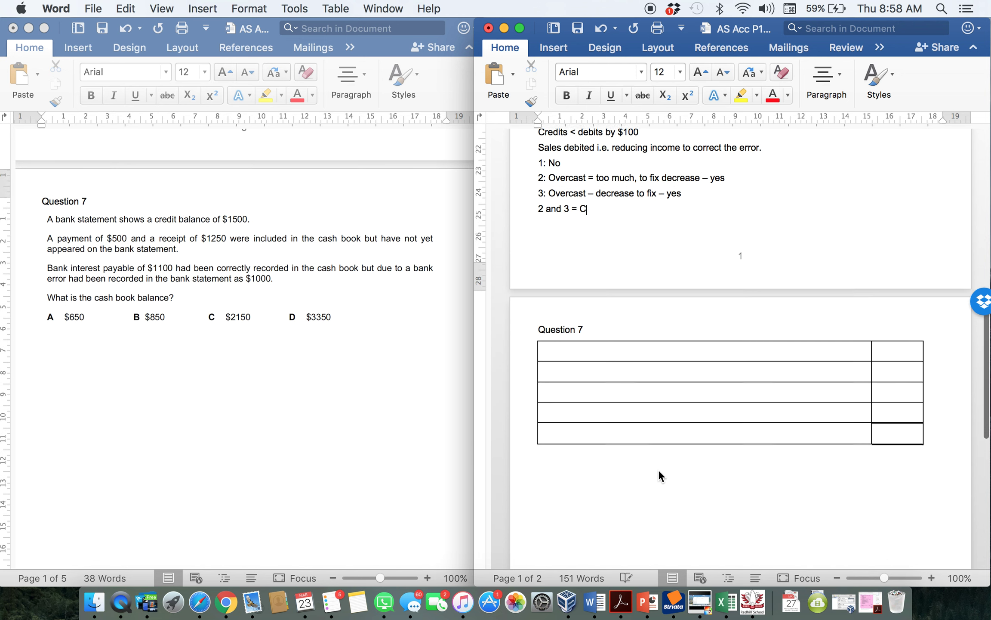
pyautogui.scroll(-6, 659, 469)
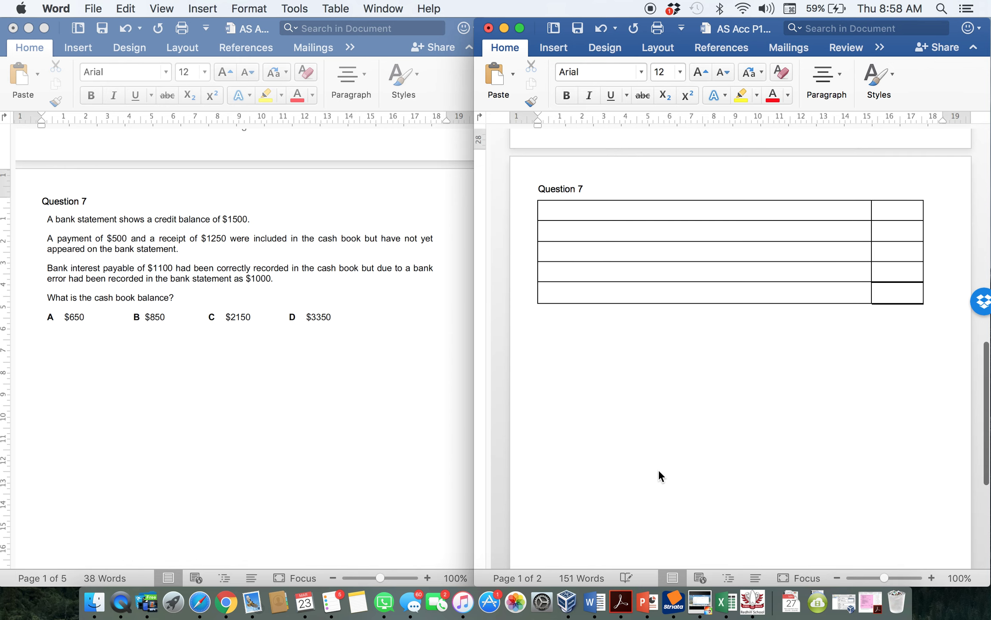
pyautogui.click(571, 211)
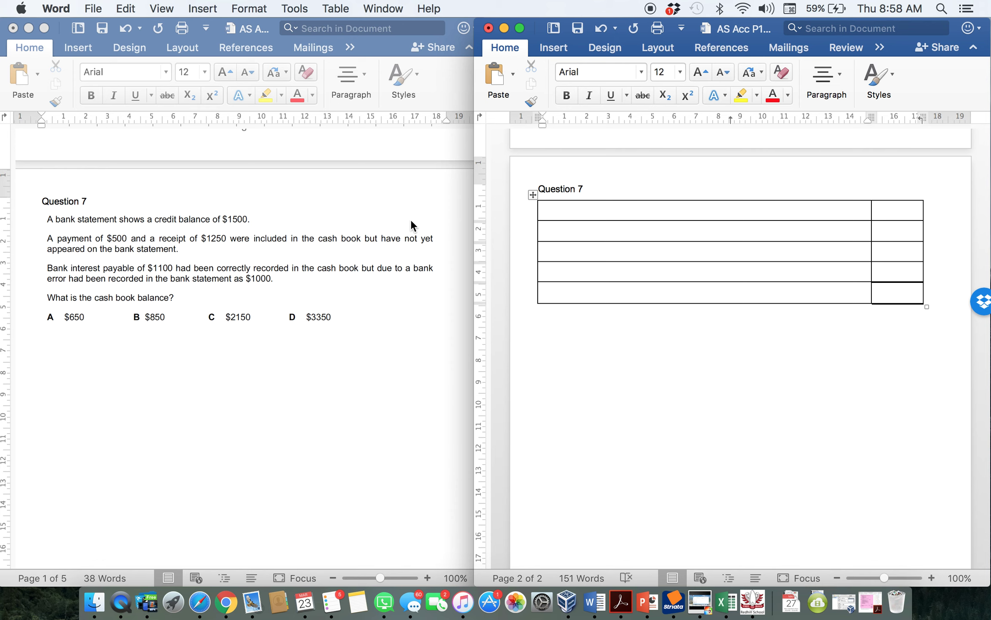
pyautogui.write('Bank statement')
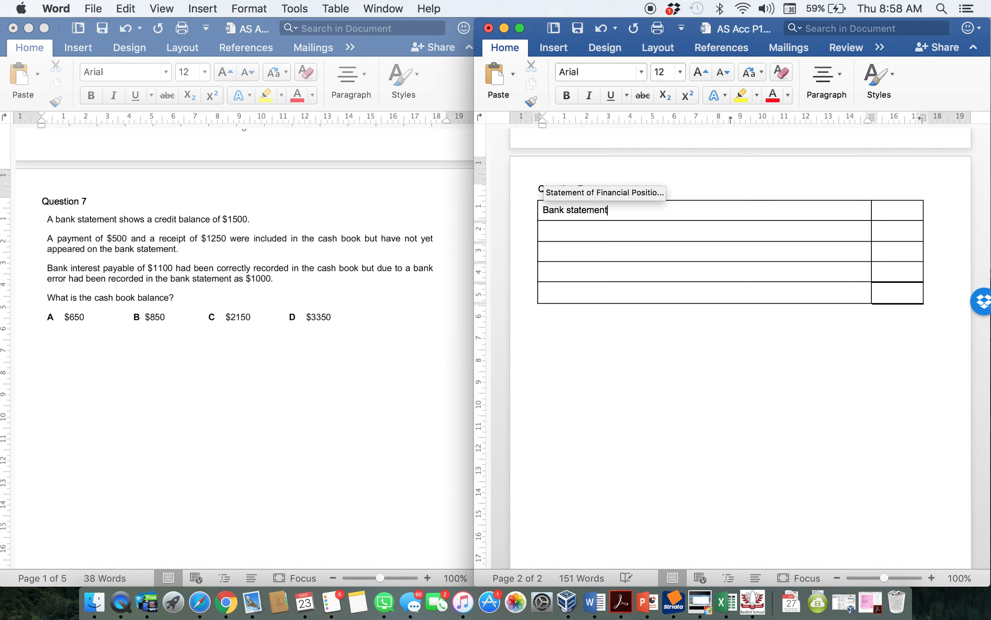
pyautogui.click(908, 217)
pyautogui.write('15 000')
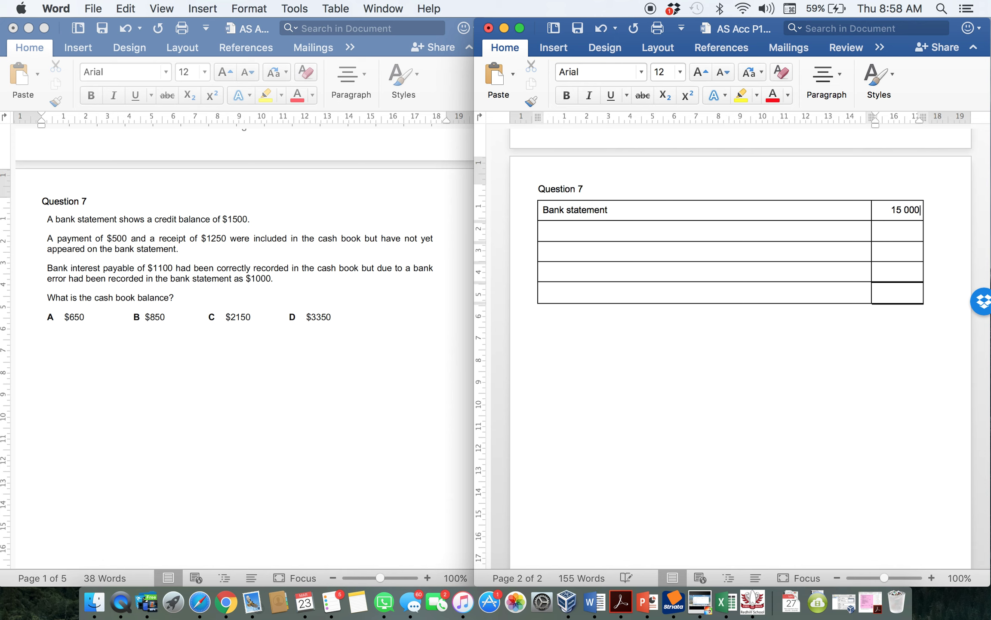
pyautogui.press('BackSpace')
pyautogui.press('BackSpace')
pyautogui.press('BackSpace')
pyautogui.press('BackSpace')
pyautogui.press('BackSpace')
pyautogui.write('500')
# Step: Label the last row of the Question 7 table "Cash book balance = bank statement balance once taken above into account"
pyautogui.write('Cash bo')
pyautogui.write('ok bala')
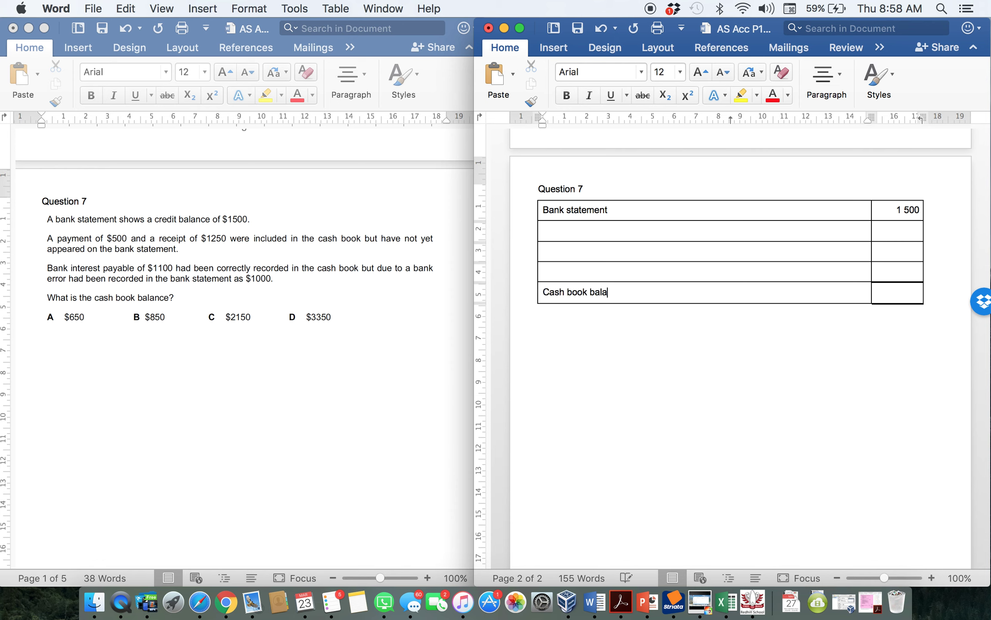
pyautogui.write('nce = bank statement')
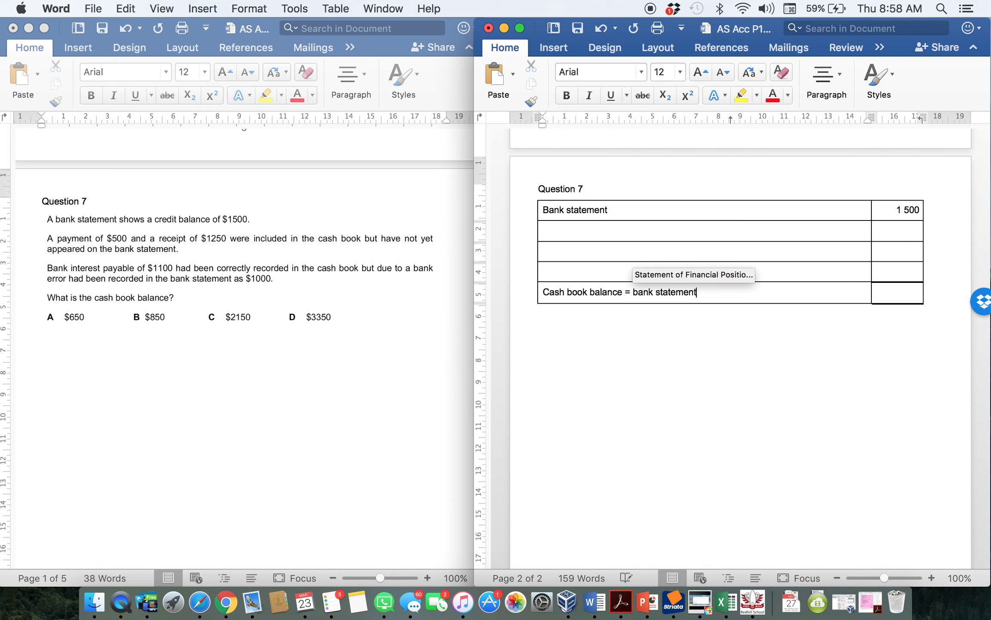
pyautogui.write(' balance ')
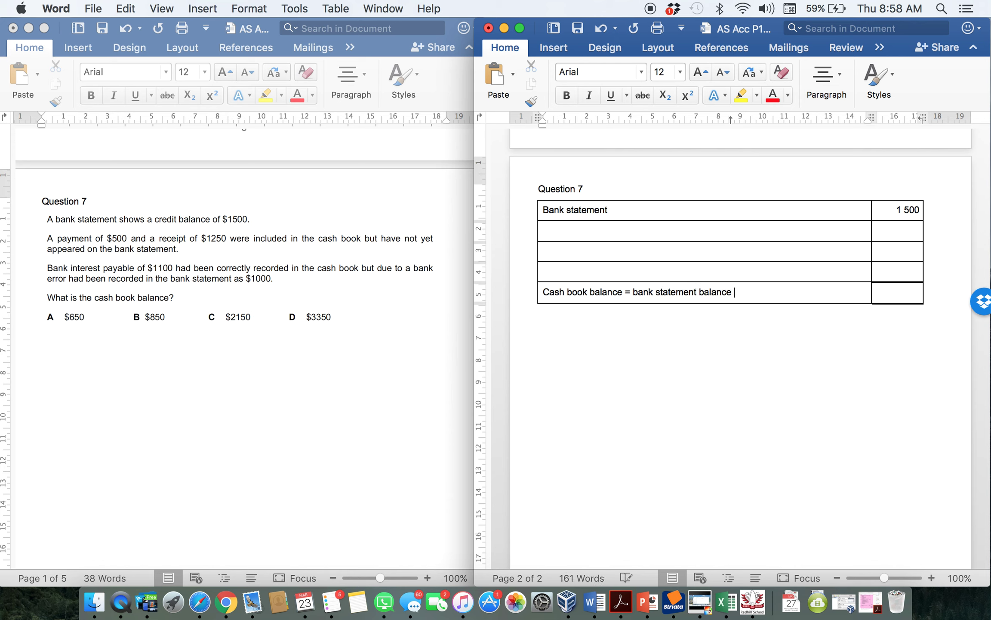
pyautogui.write('once taken above into account')
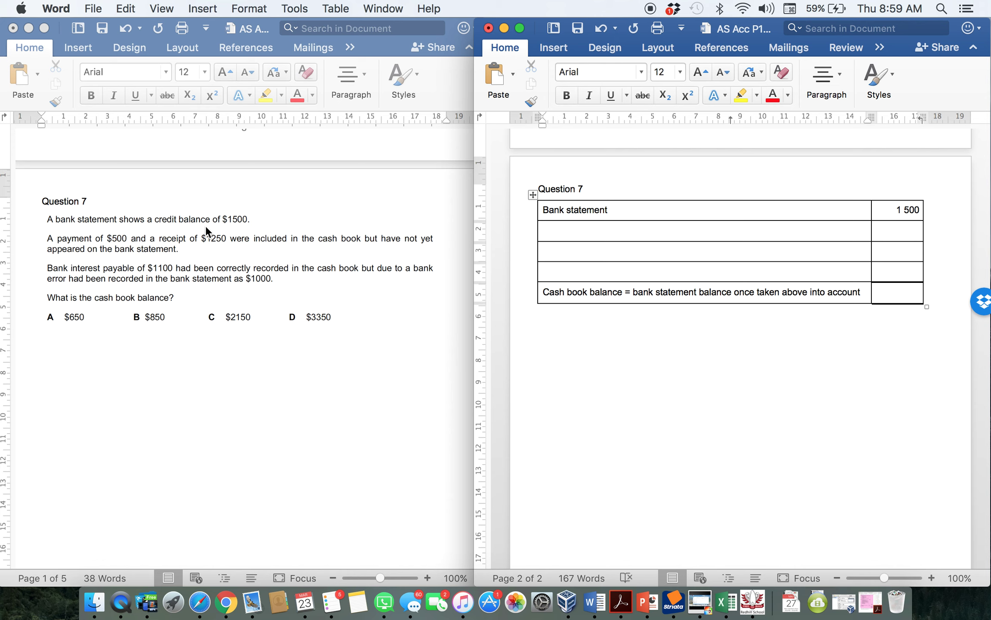
# Step: Append "(favourble)" to the "Bank statement" label in the Question 7 table
pyautogui.write('(favourbale')
pyautogui.press('BackSpace')
pyautogui.press('BackSpace')
pyautogui.press('BackSpace')
pyautogui.write('le)')
# Step: Fill the second row of the Question 7 table with "Outstanding payment" and the amount (500)
pyautogui.click(596, 226)
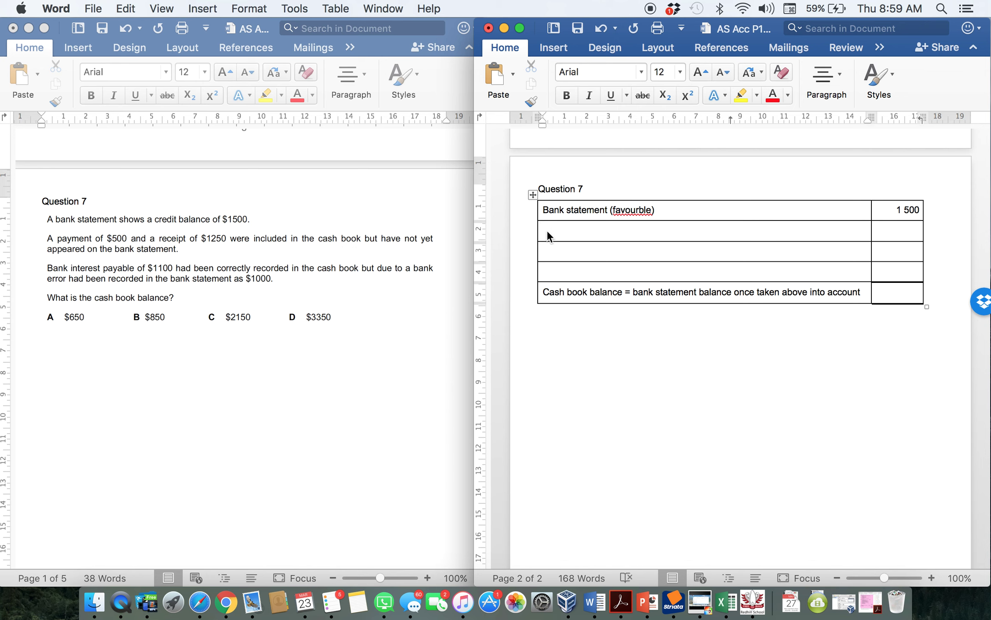
pyautogui.write('Outstanding  payment')
pyautogui.press('Tab')
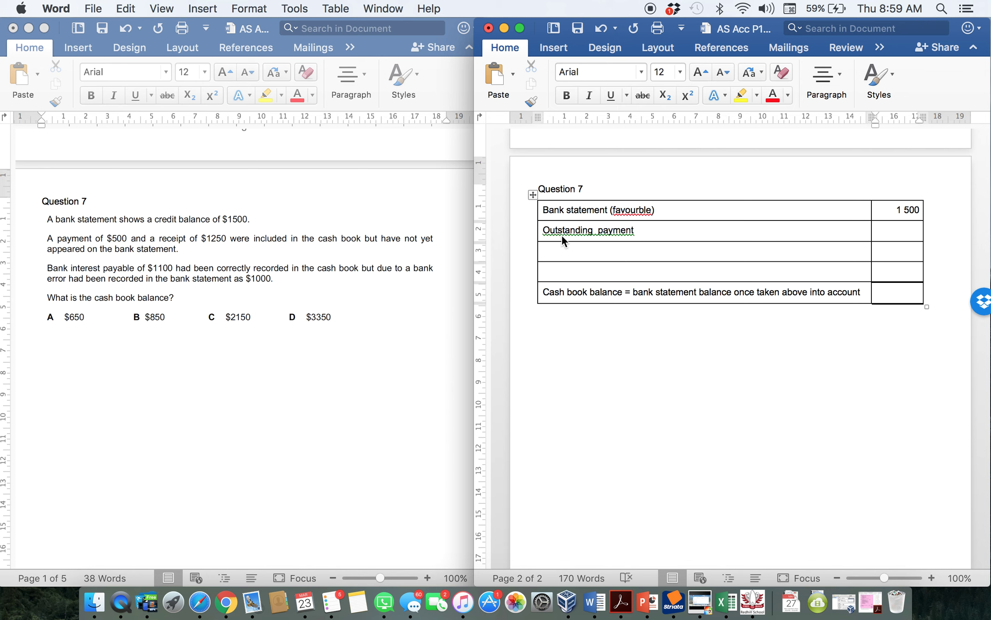
pyautogui.click(599, 232)
pyautogui.press('BackSpace')
pyautogui.press('Tab')
pyautogui.write('(500)')
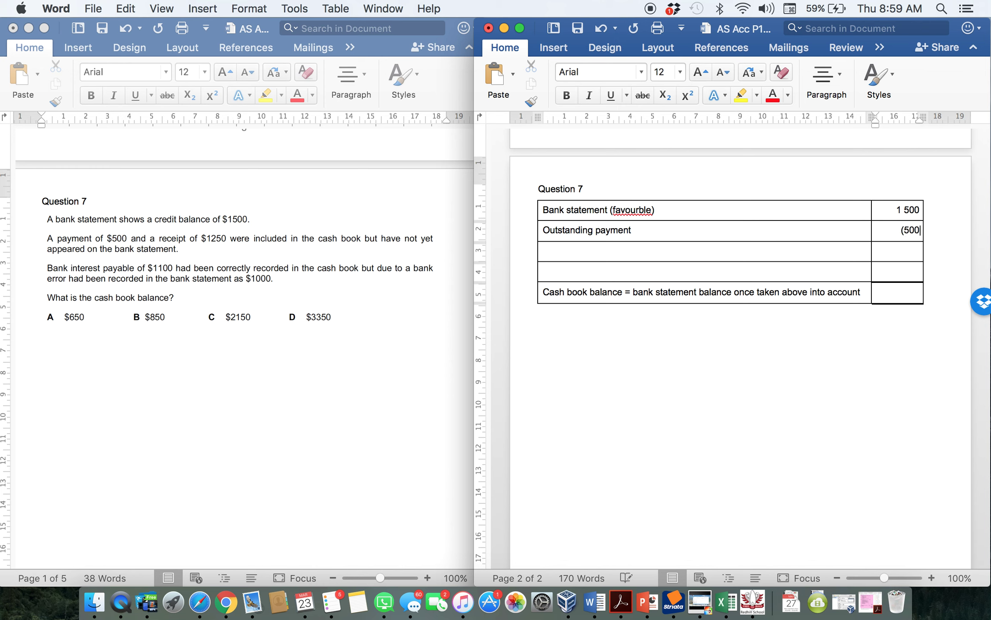
# Step: Fill the third row of the Question 7 table with "Outstanding receipt" and 1 250, and mark the "School statements" reminder complete
pyautogui.press('Tab')
pyautogui.write('Outstanding receipt')
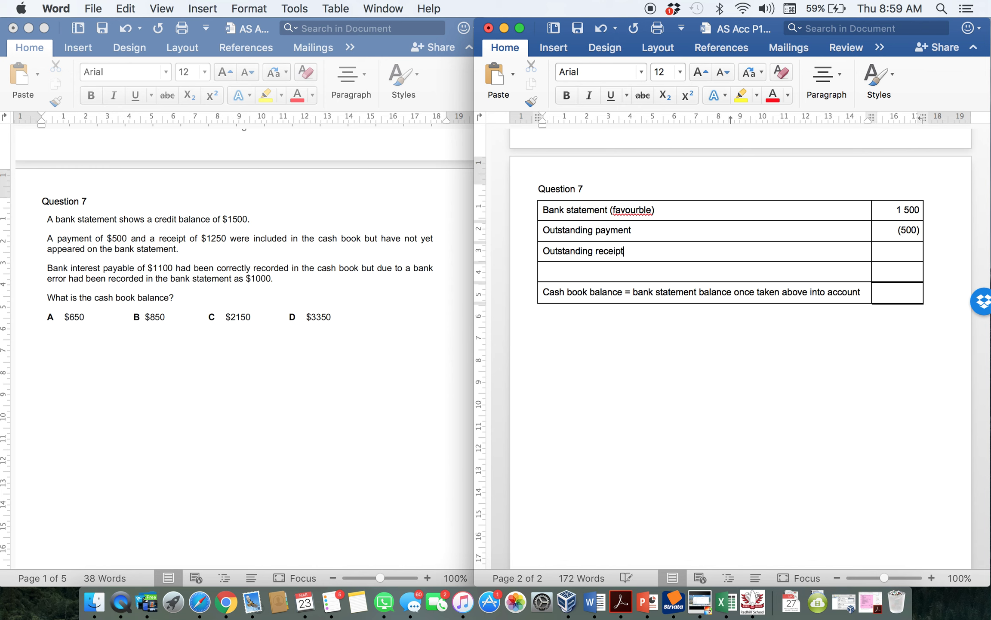
pyautogui.press('Tab')
pyautogui.write('1 250')
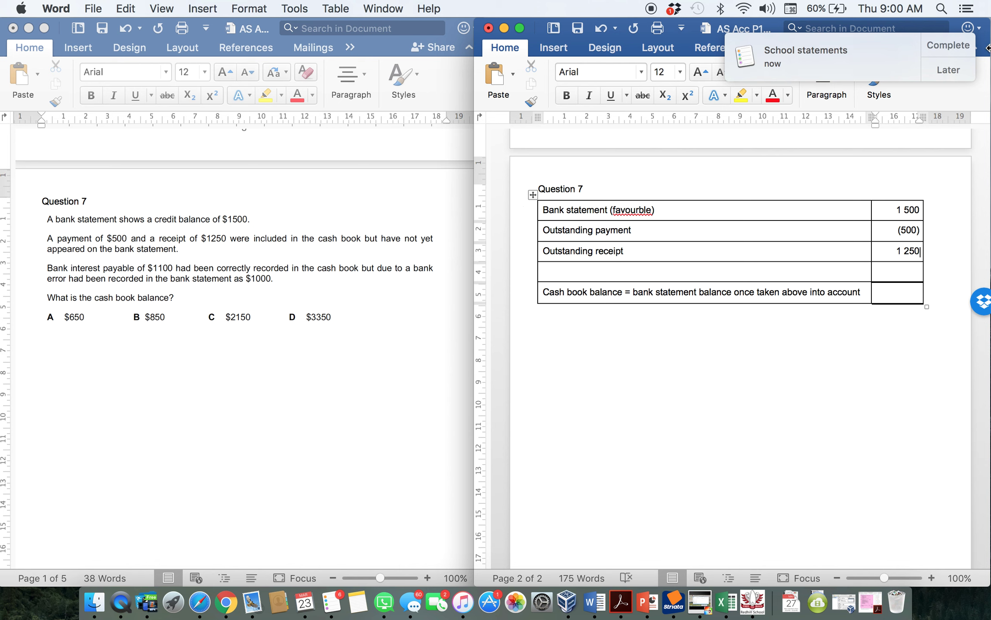
pyautogui.click(947, 48)
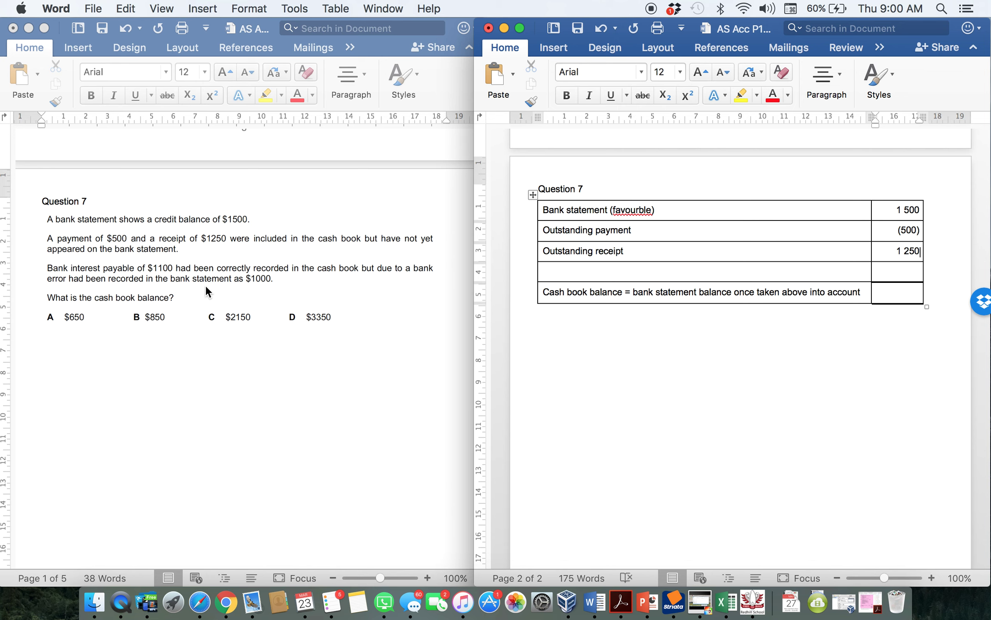
# Step: Fill the fourth row of the Question 7 table with "Correction of bank error" and the amount (100)
pyautogui.click(559, 276)
pyautogui.write('Correction of bank e')
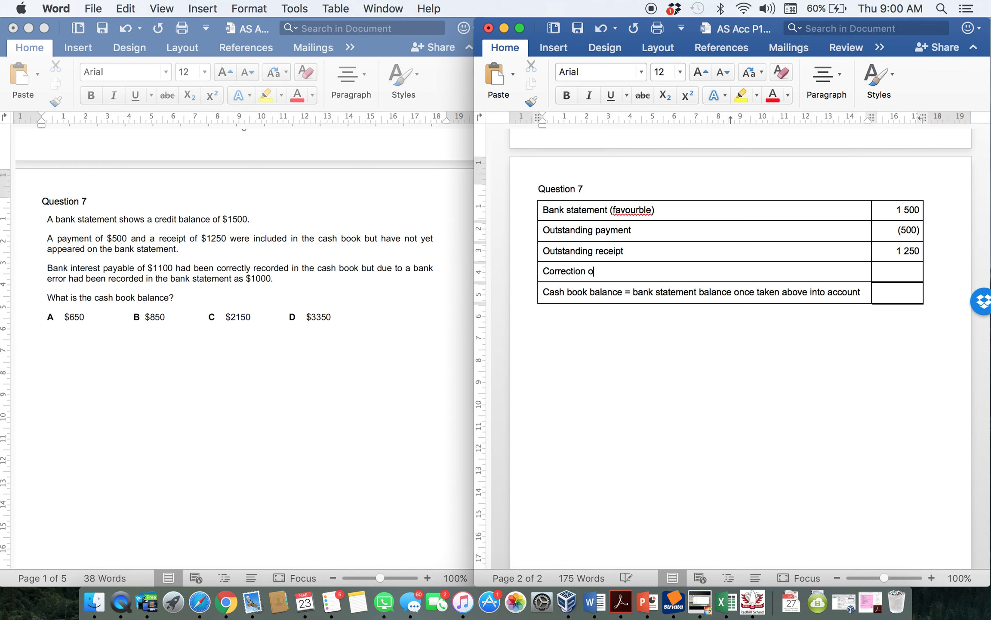
pyautogui.write('rror')
pyautogui.press('Tab')
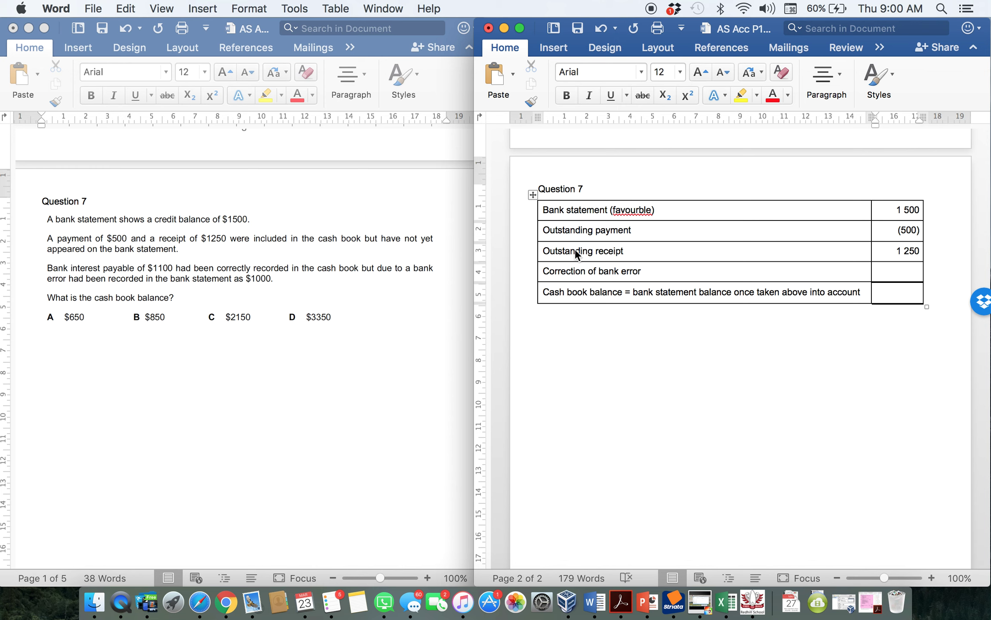
pyautogui.click(654, 269)
pyautogui.press('Tab')
pyautogui.write('(100)')
# Step: Enter 2 150 as the cash book balance in the last row of the Question 7 table
pyautogui.hotkey('shift', 'Tab')
pyautogui.press('Tab')
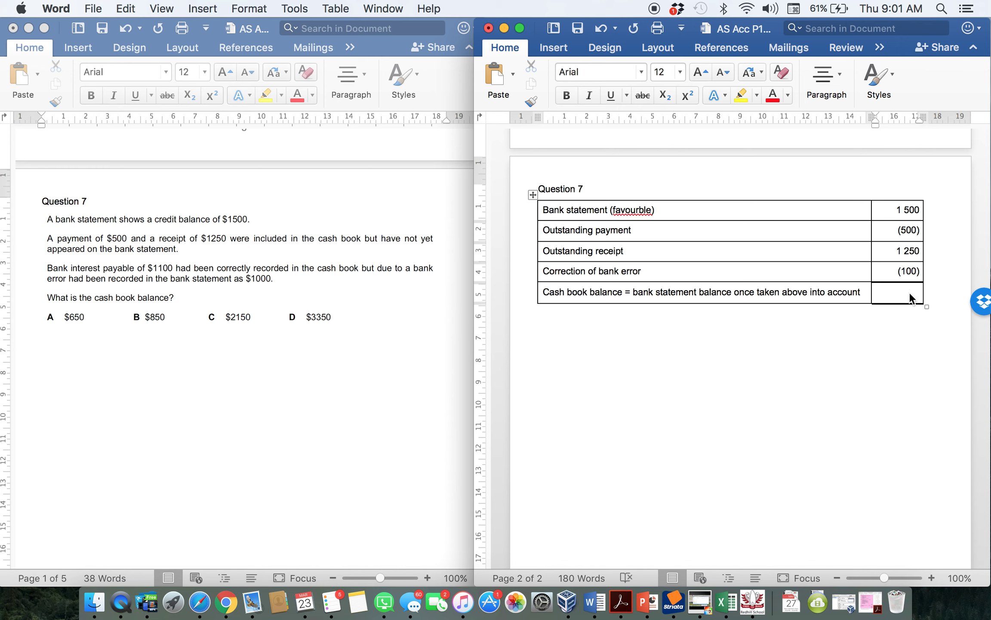
pyautogui.write('2 150')
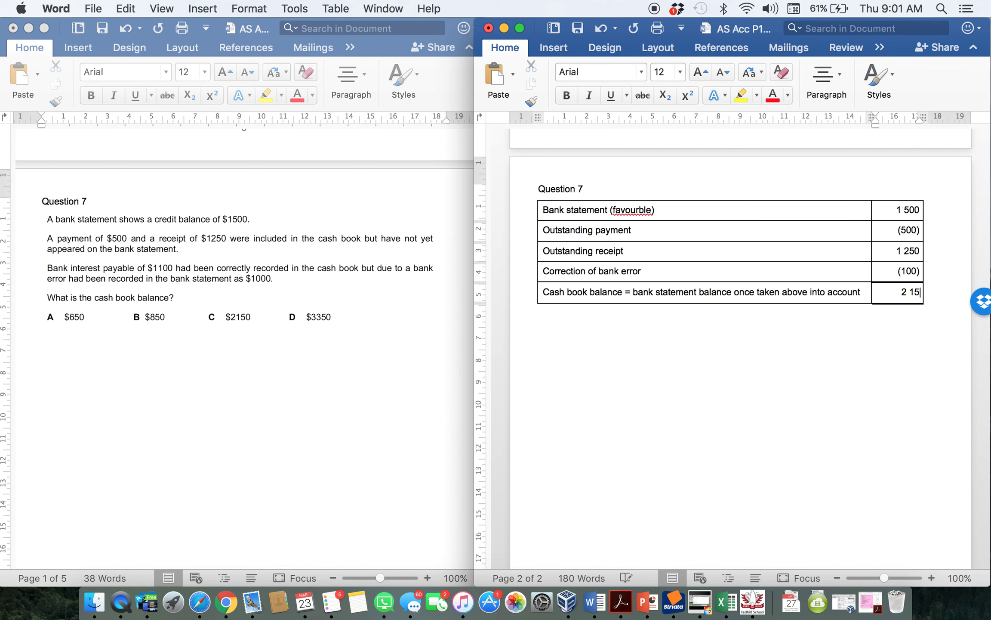